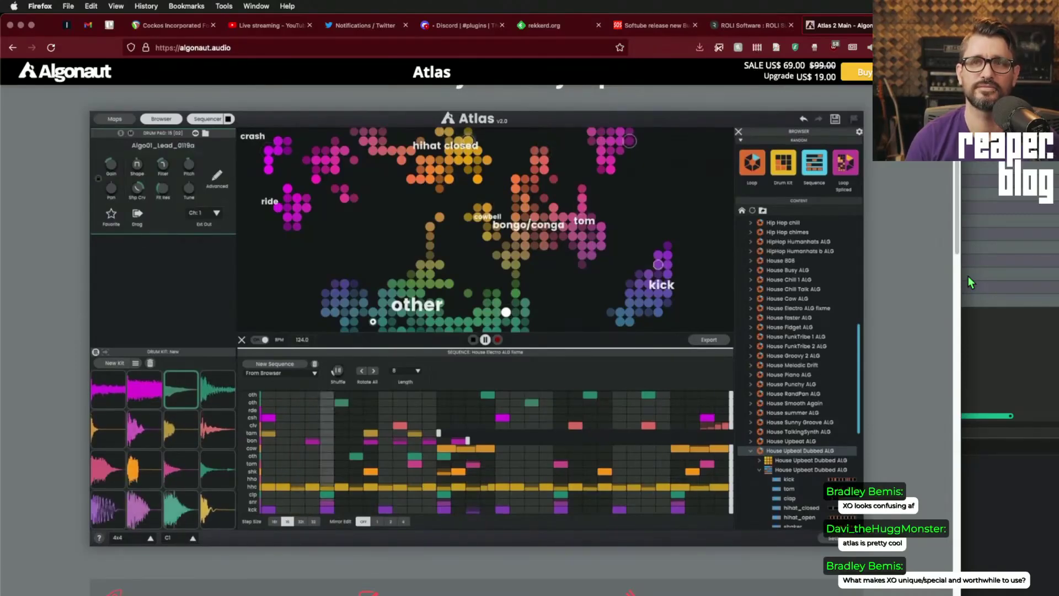
Delete the old drum tracks in REAPER and confirm their removal
click(968, 275)
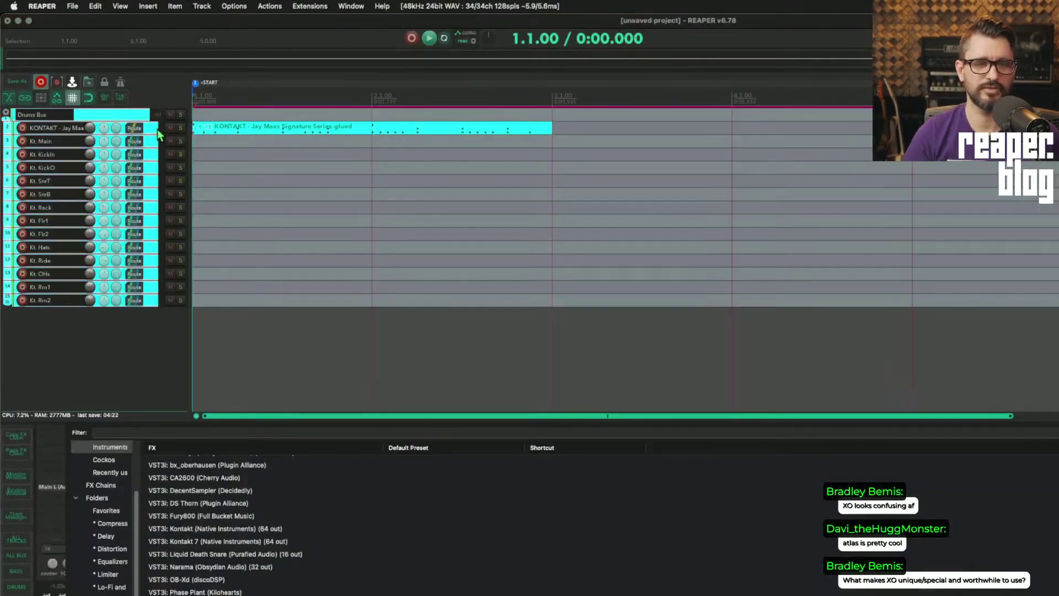
key(Delete)
key(Return)
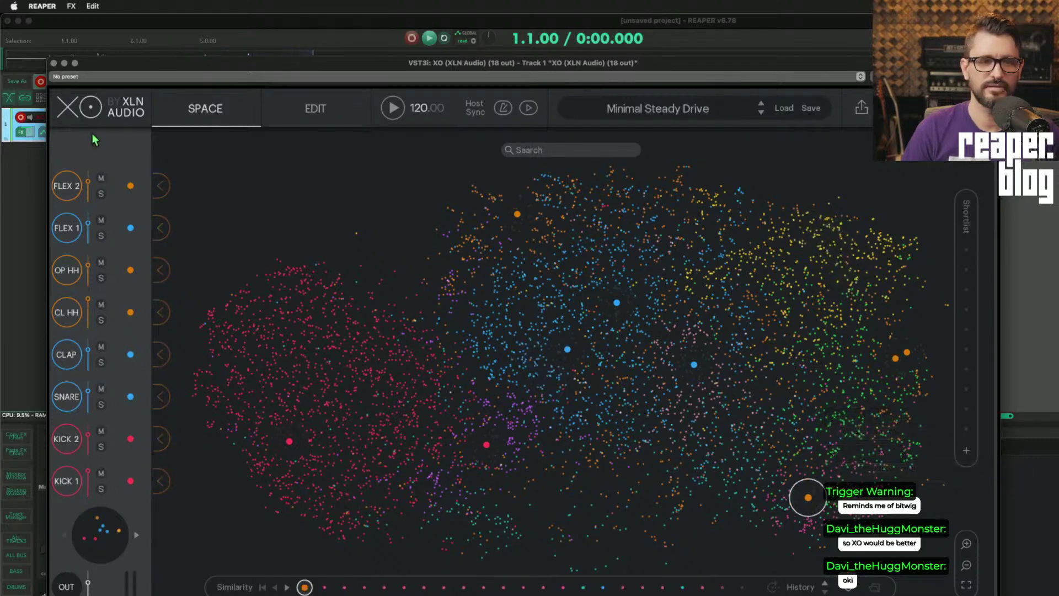
Start XO's Minimal Steady Drive pattern playing at 120 BPM
mouse_move(132, 184)
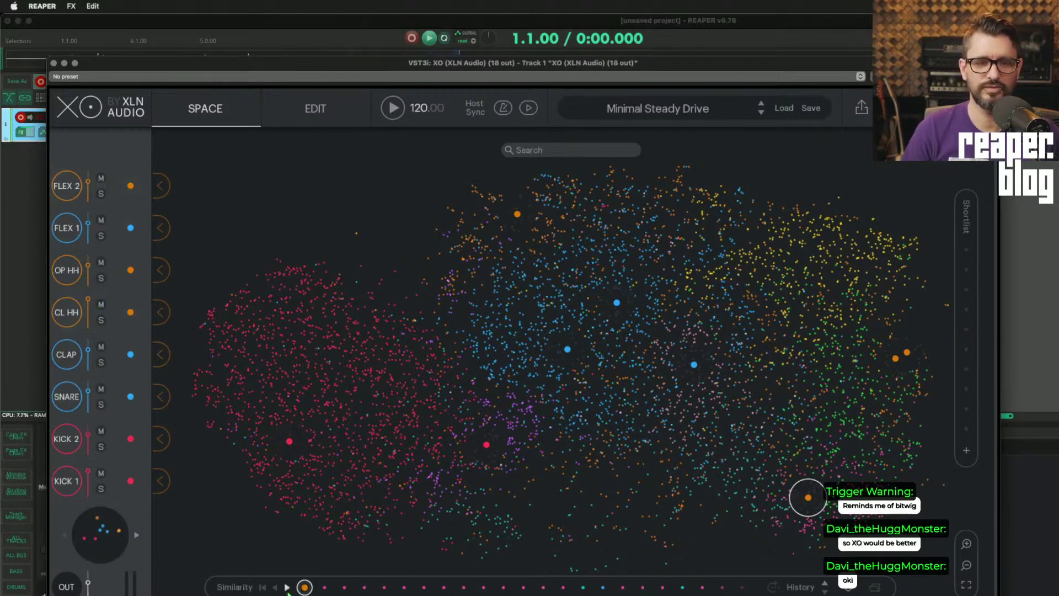
click(393, 112)
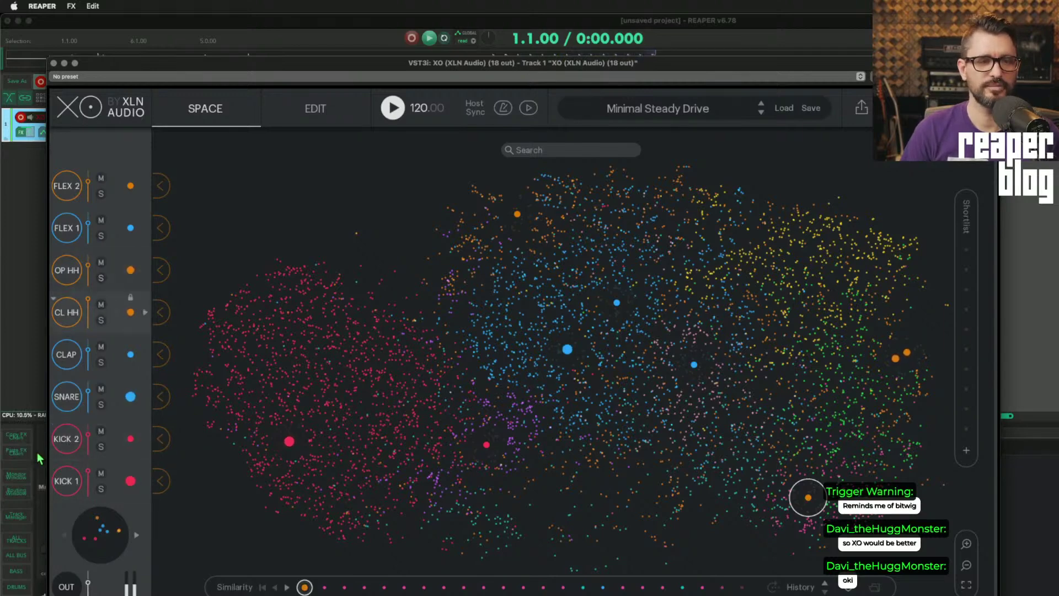
Swap the CL HH sample for a yellow sample on the map and close its browser
click(130, 312)
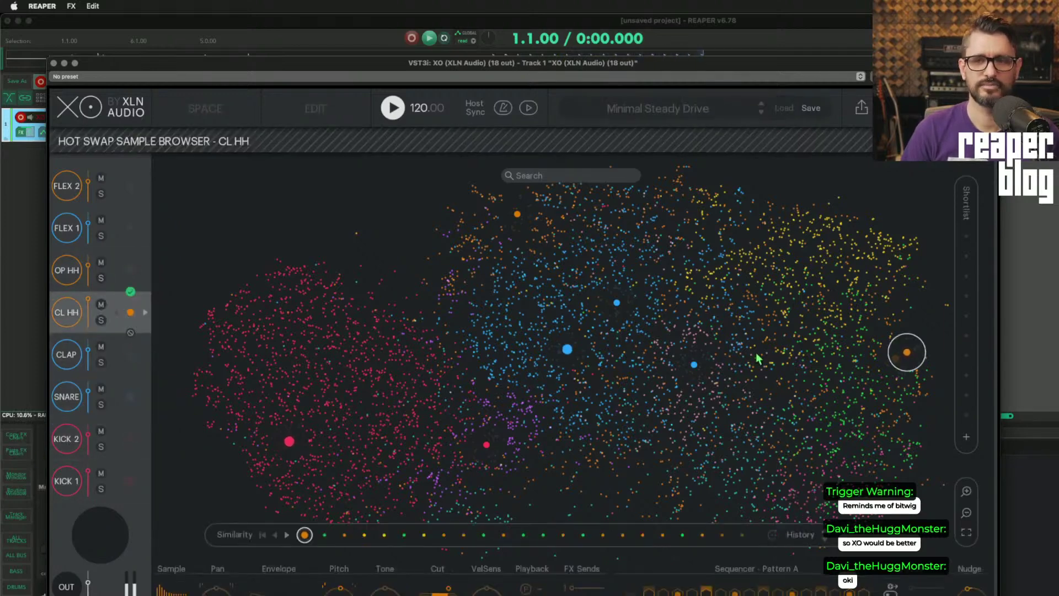
click(878, 343)
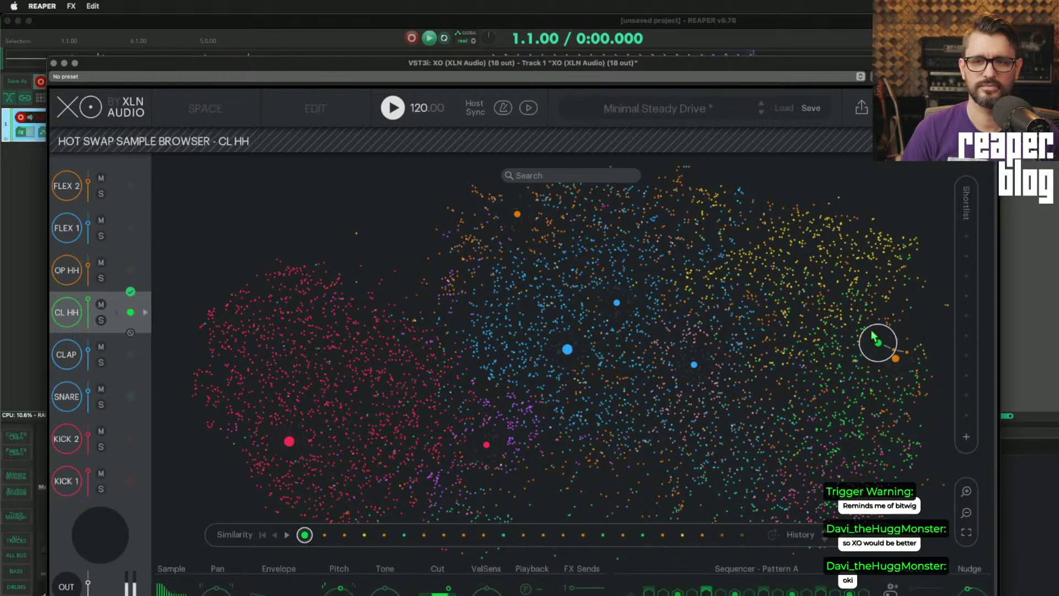
drag(874, 336, 857, 278)
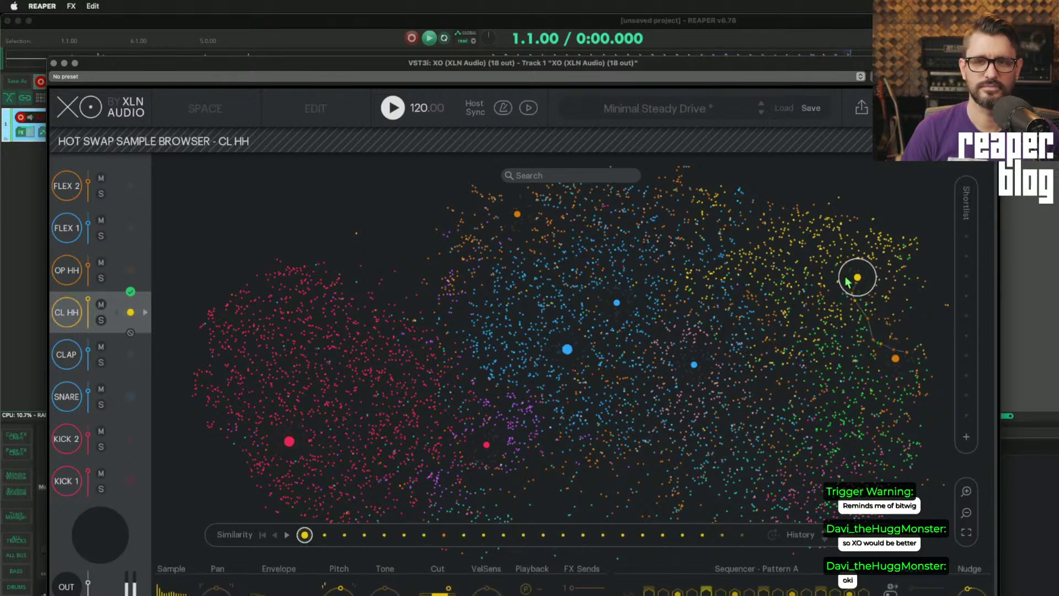
click(130, 293)
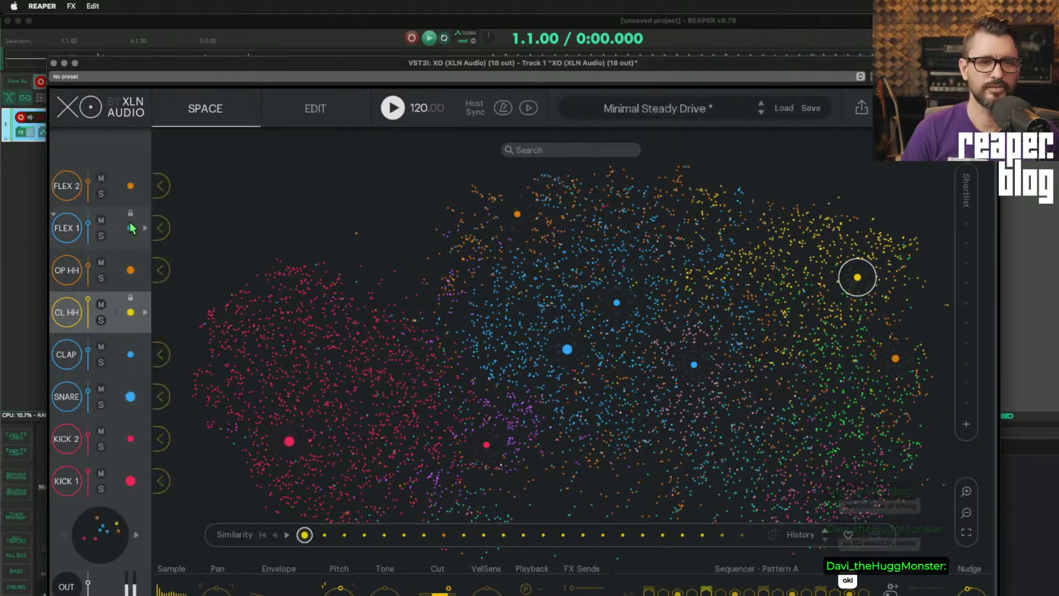
Swap KICK 1 to a nearby red sample, then step through three similar kicks
click(130, 466)
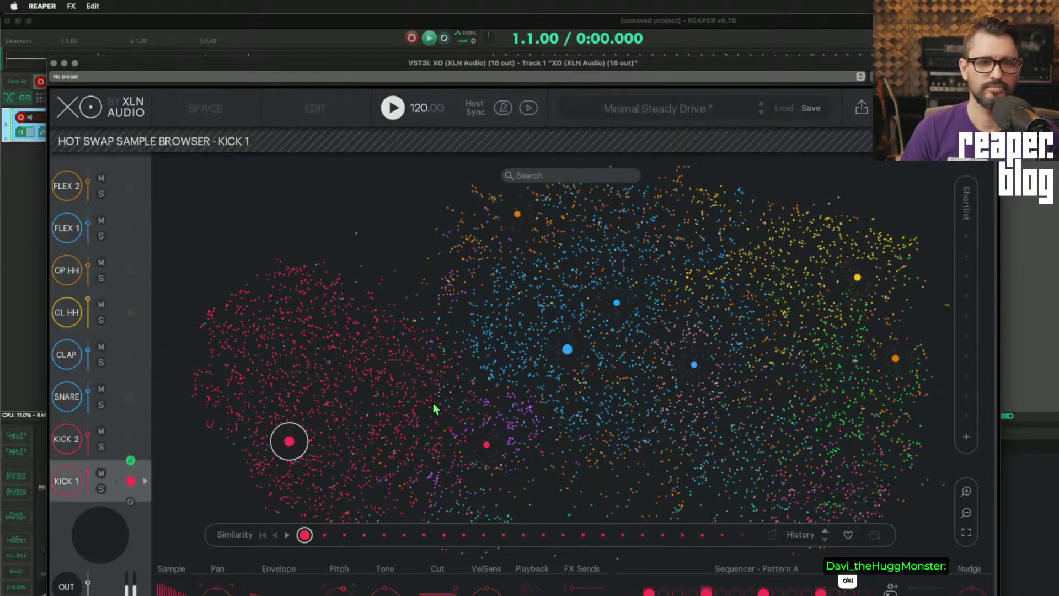
drag(292, 444, 279, 398)
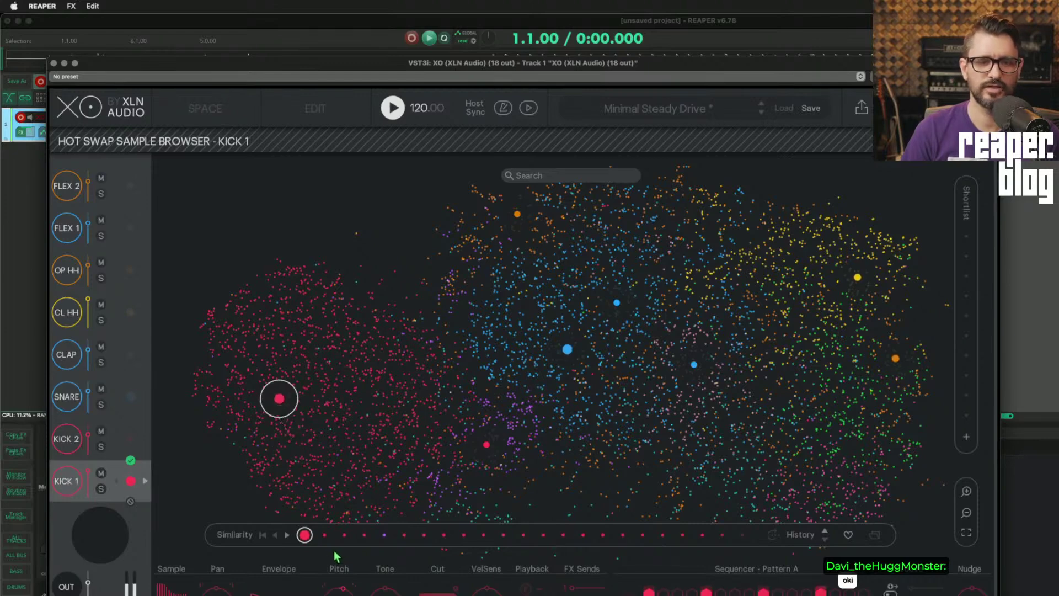
click(287, 535)
click(291, 538)
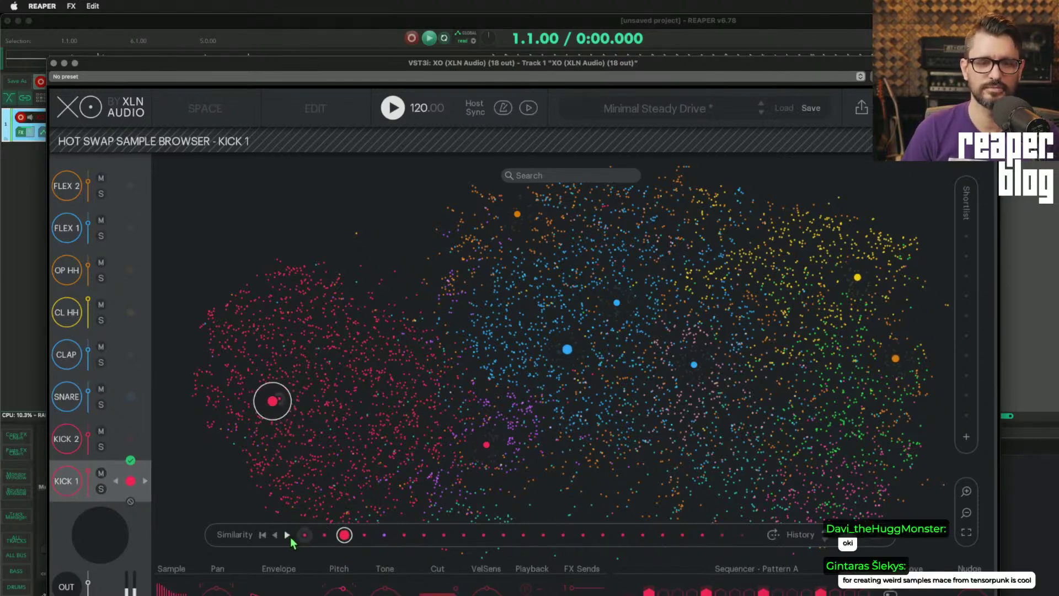
click(288, 535)
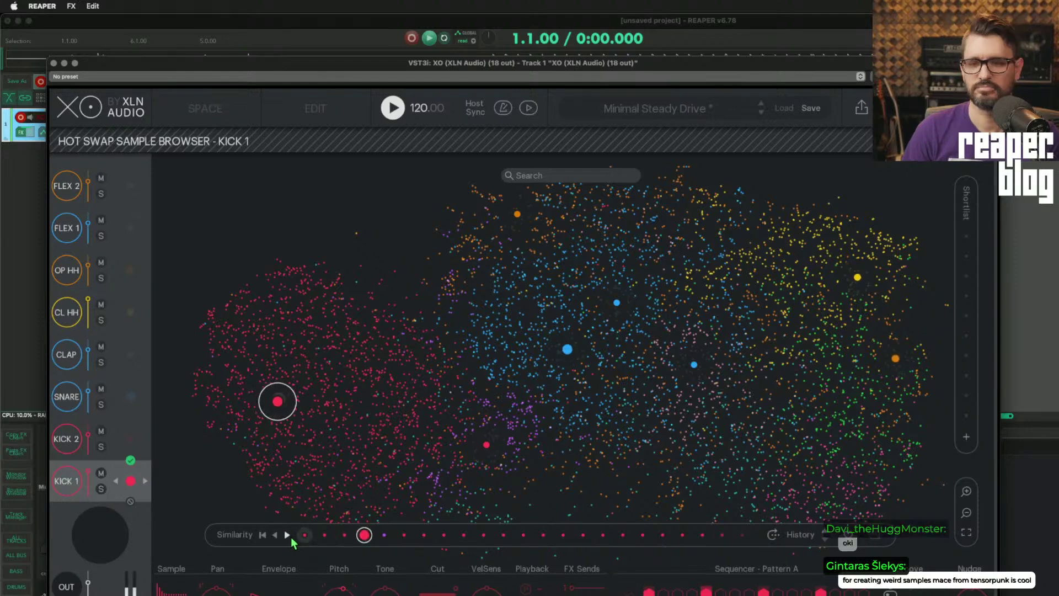
click(131, 482)
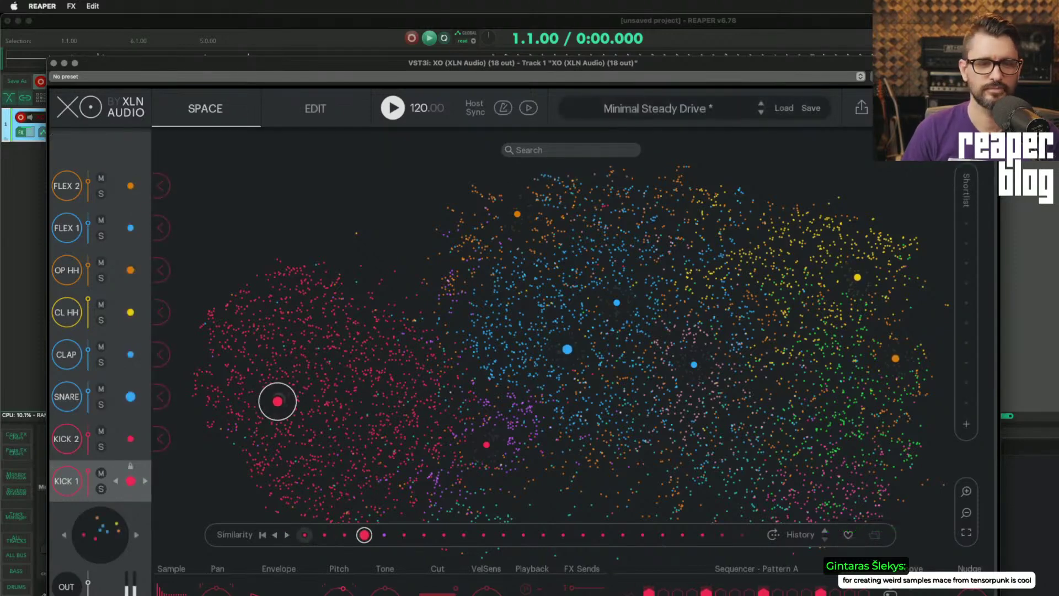
key(space)
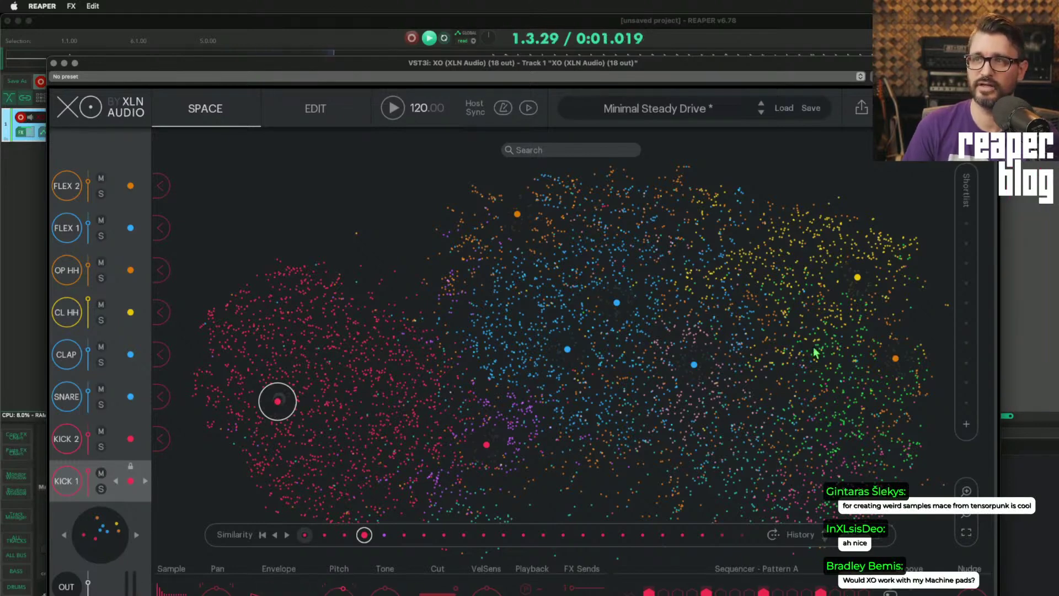
drag(758, 69, 677, 41)
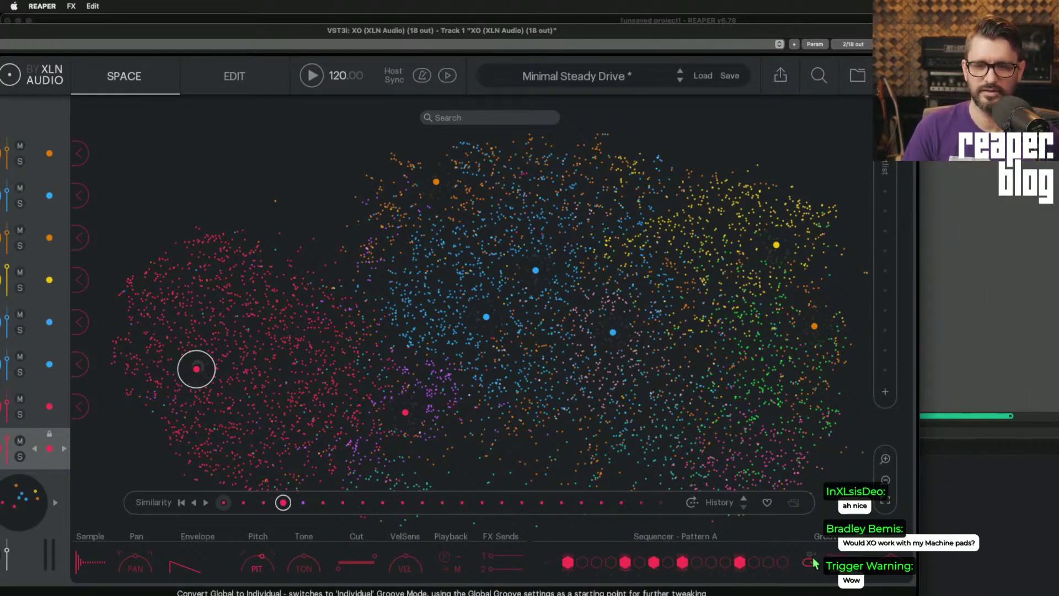
mouse_move(842, 547)
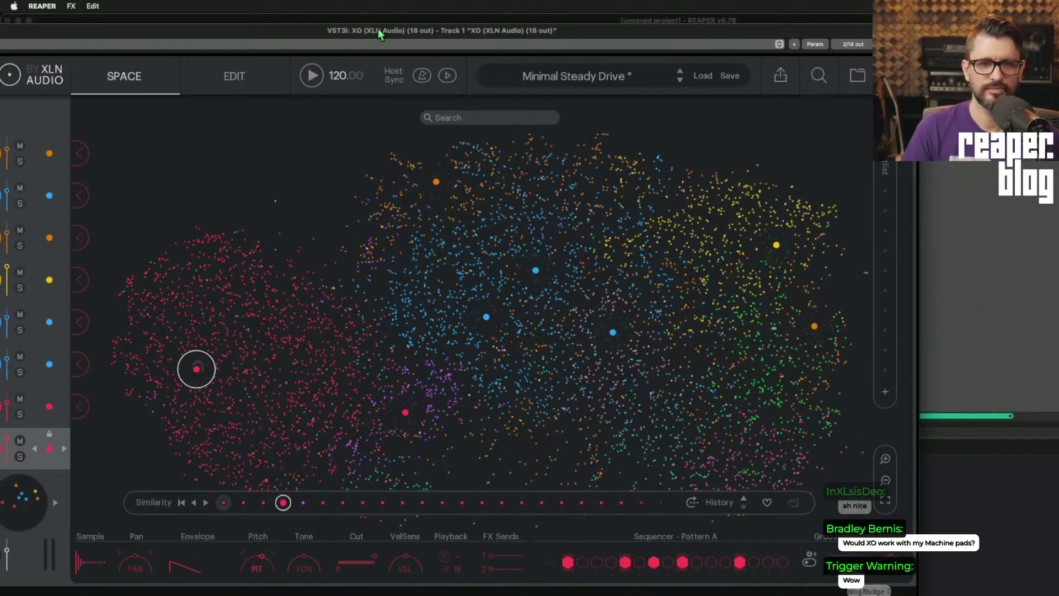
drag(382, 36, 522, 41)
click(124, 411)
click(124, 370)
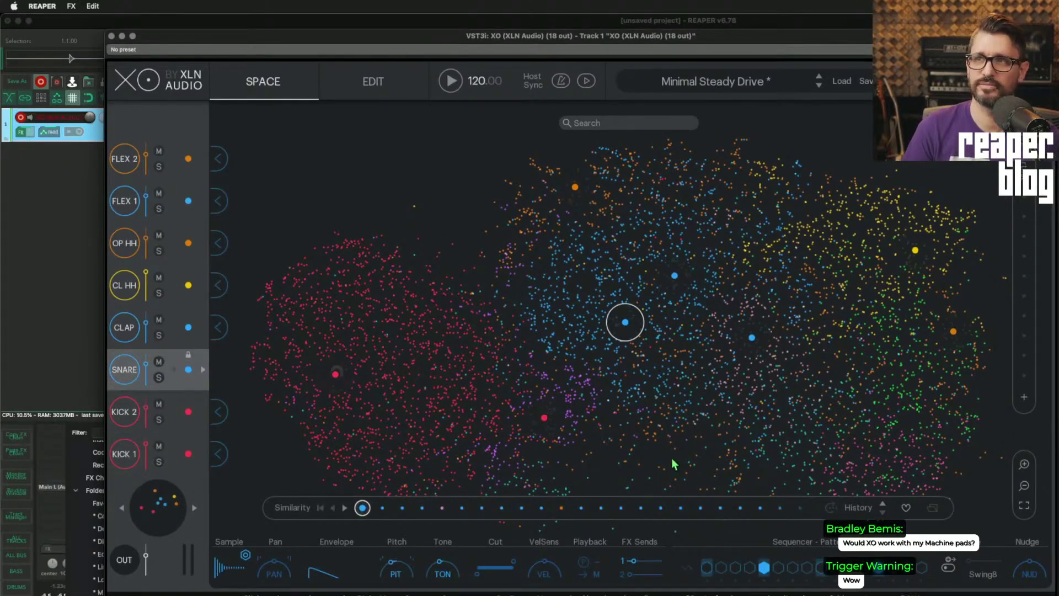
click(124, 331)
click(124, 285)
click(124, 243)
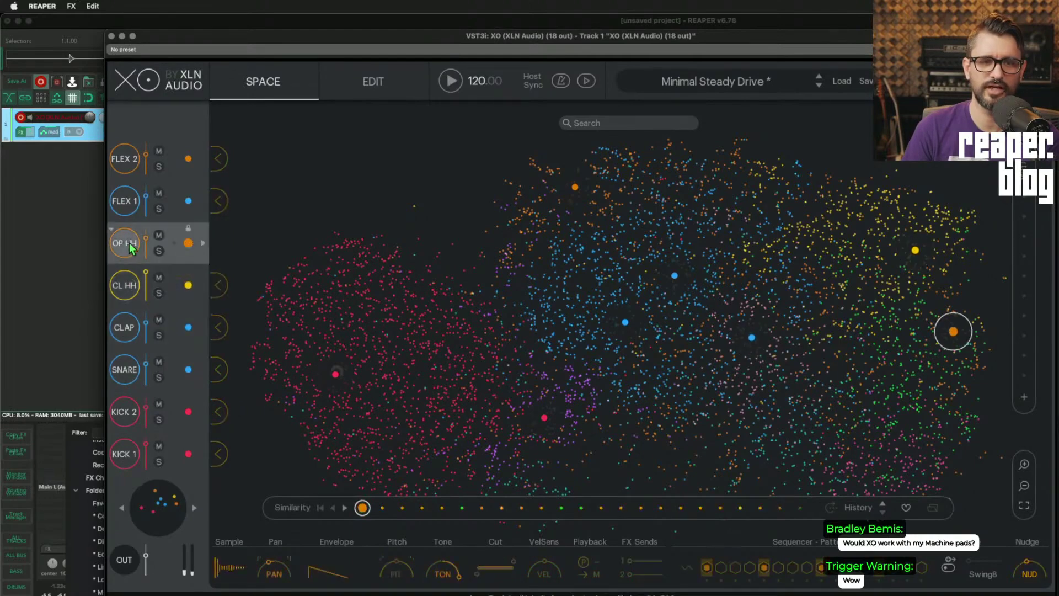
Switch XO to its Edit view and start both project and sequencer playback
click(373, 81)
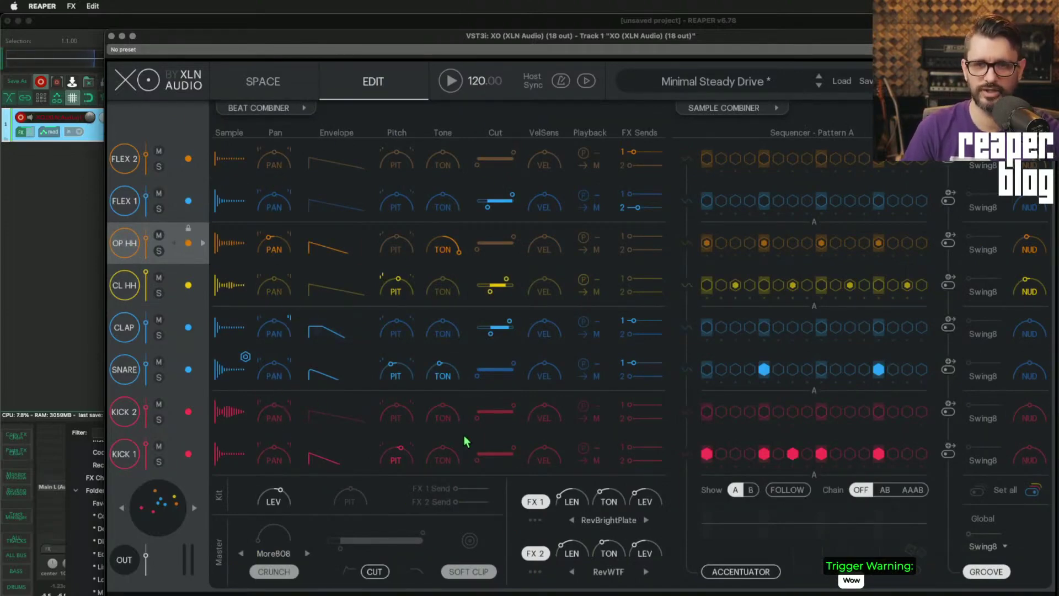
drag(792, 47, 692, 50)
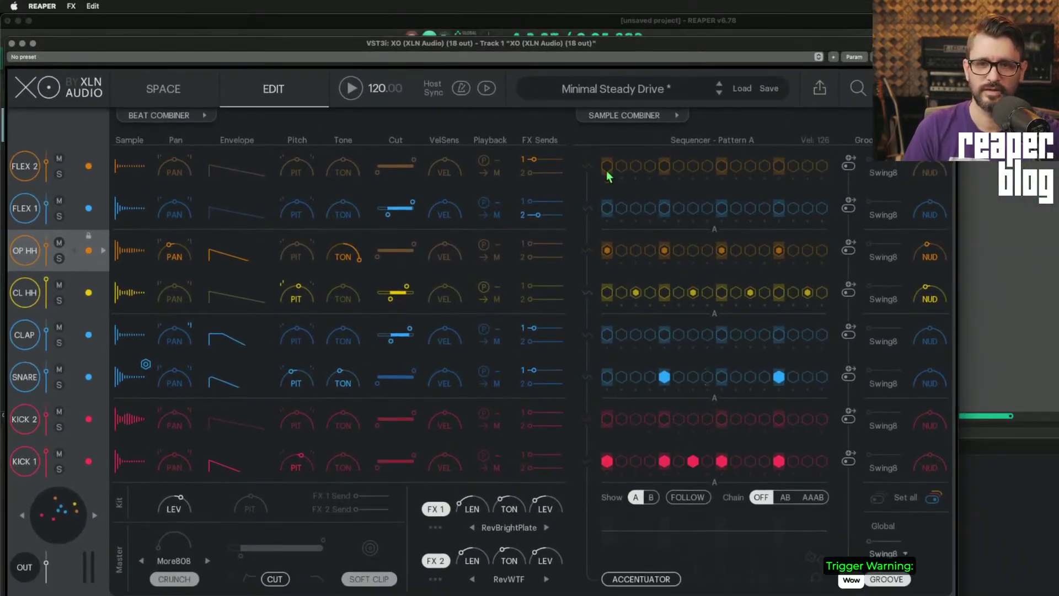
key(space)
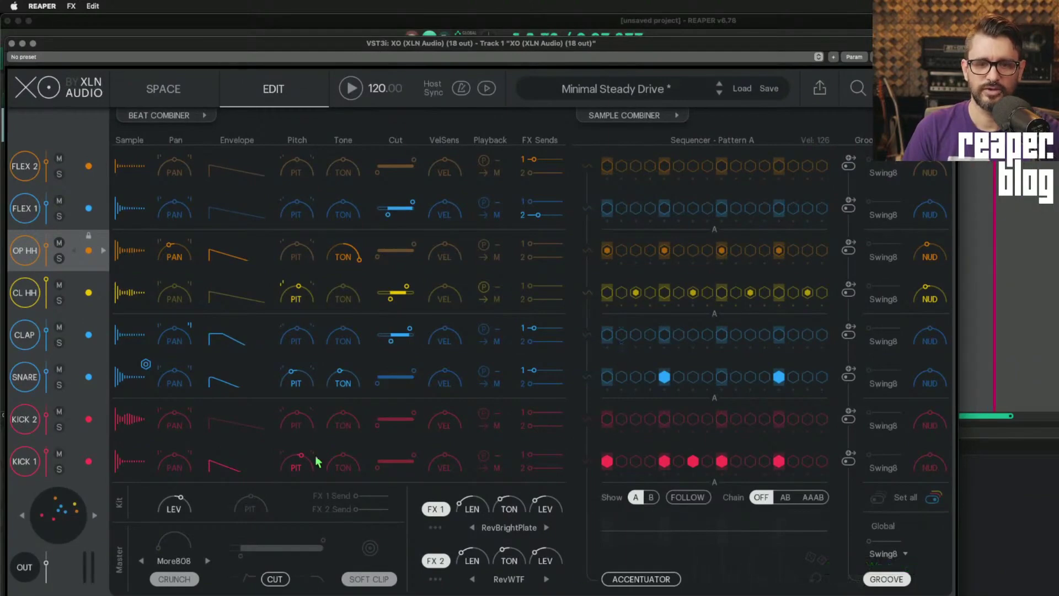
click(352, 89)
Add three OP HH hits across the bar and a mid-bar FLEX 1 hit
click(636, 250)
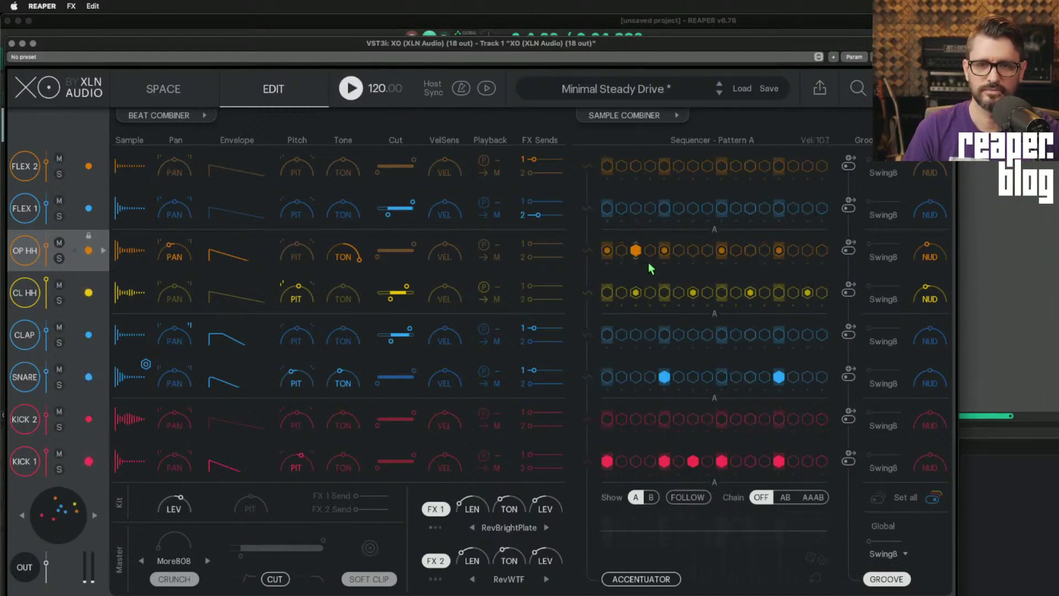
click(750, 251)
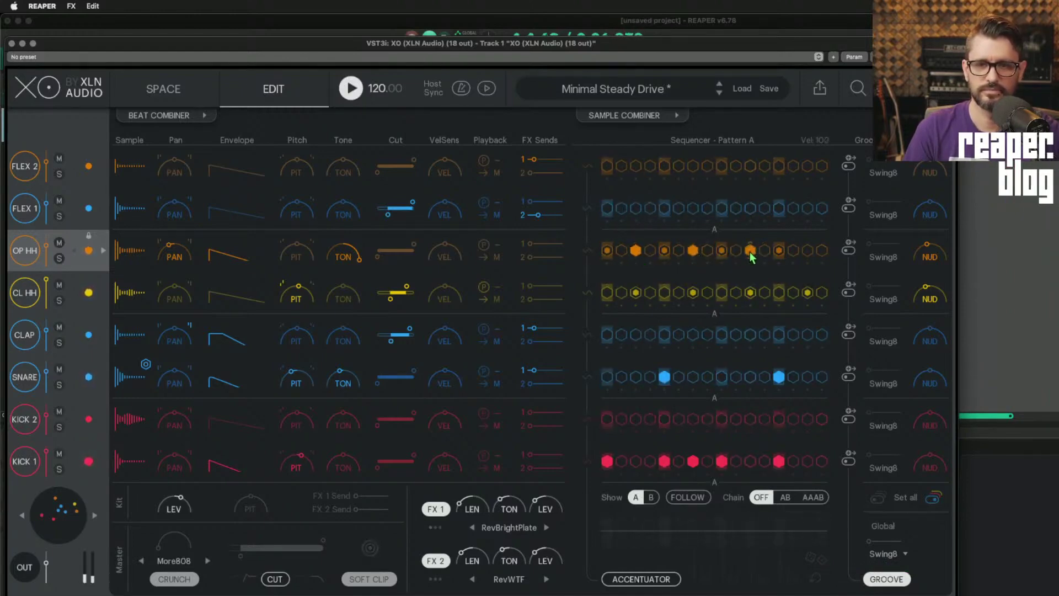
click(807, 250)
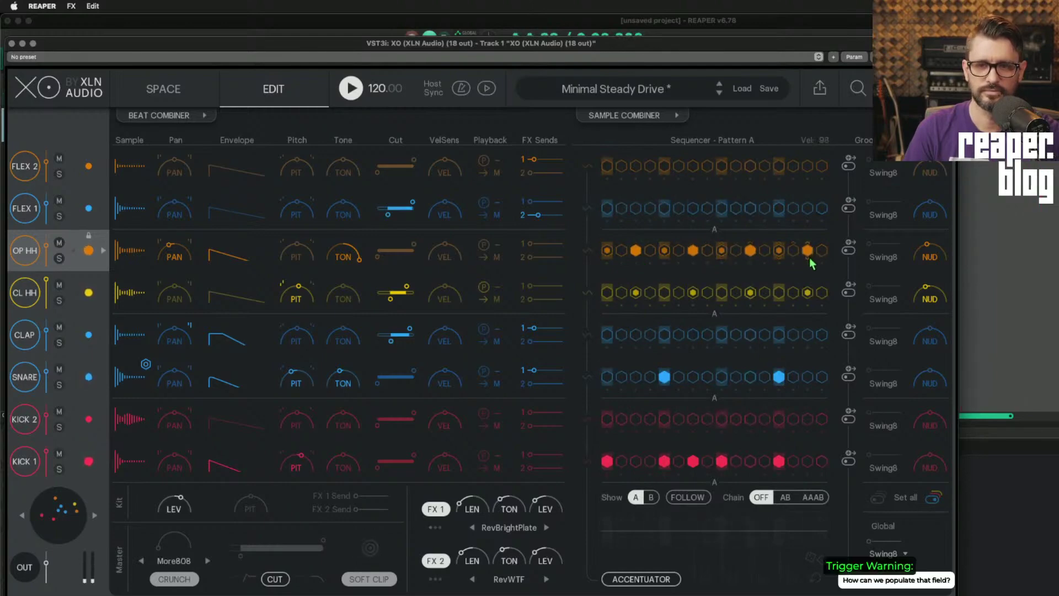
click(692, 208)
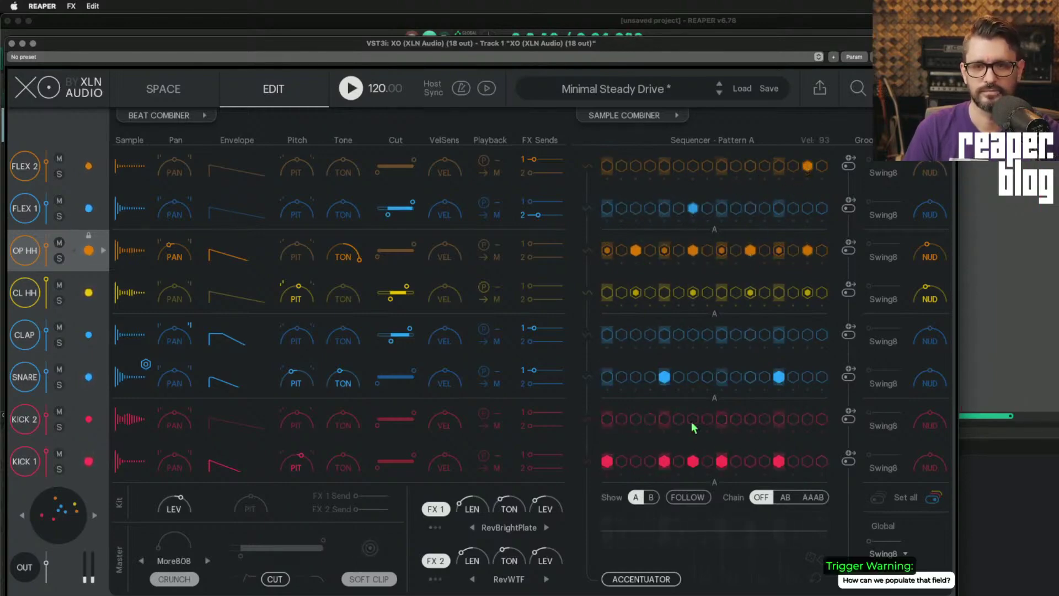
Add two CLAP hits, one just before mid-bar and one later in the bar
click(693, 335)
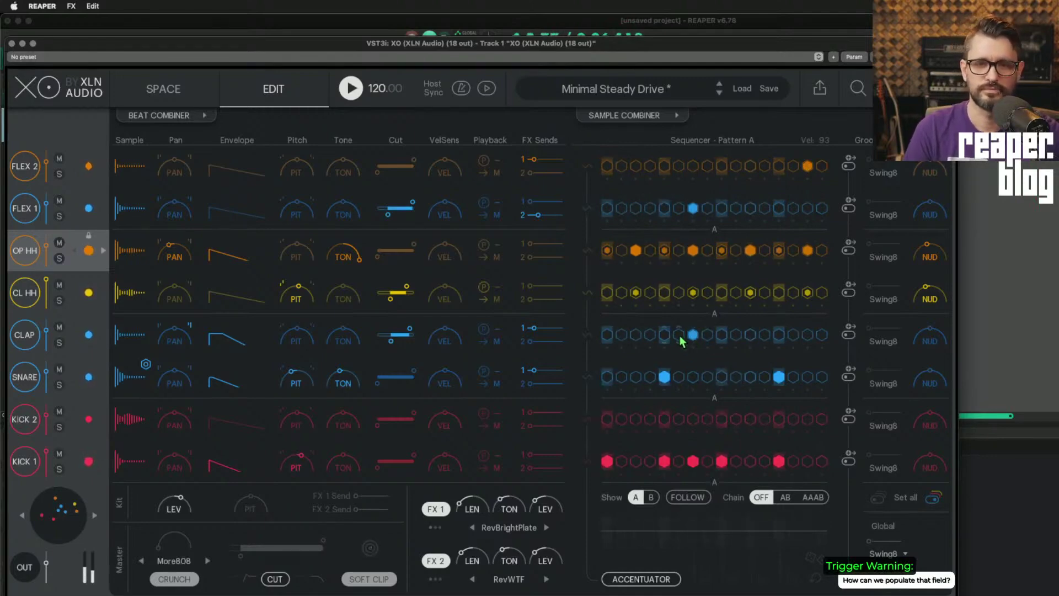
click(692, 335)
click(664, 334)
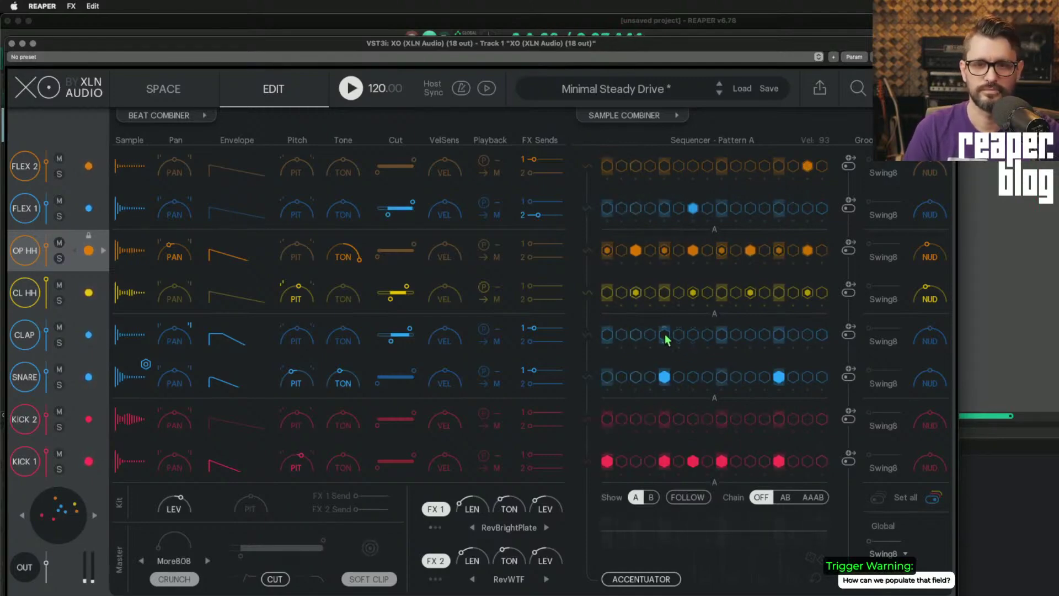
click(779, 334)
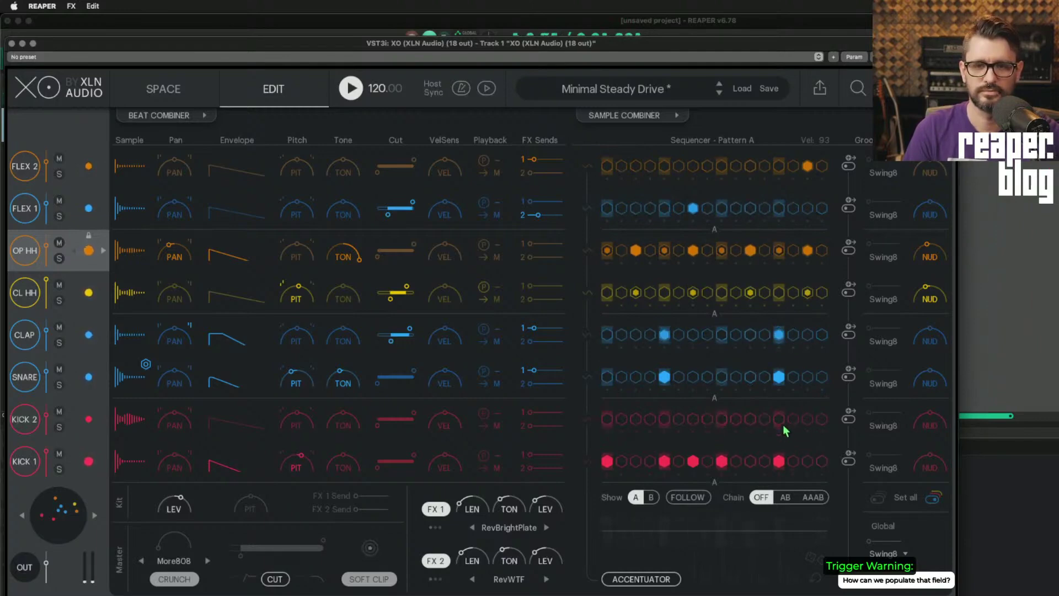
Add KICK 2 hits on the last two steps, lowering the final hit's velocity to 73
click(806, 419)
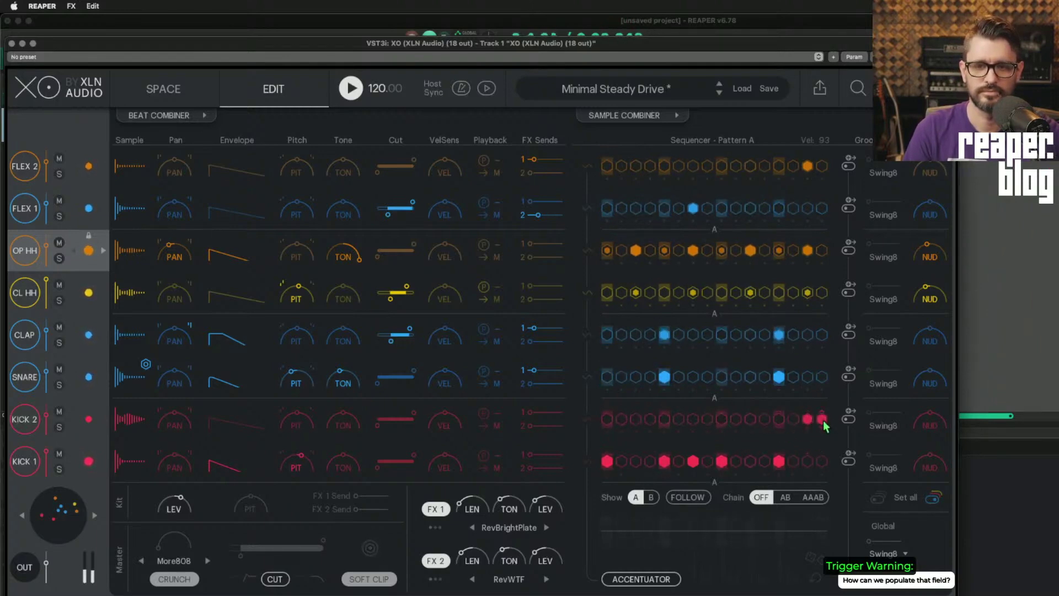
click(821, 419)
drag(822, 425, 822, 447)
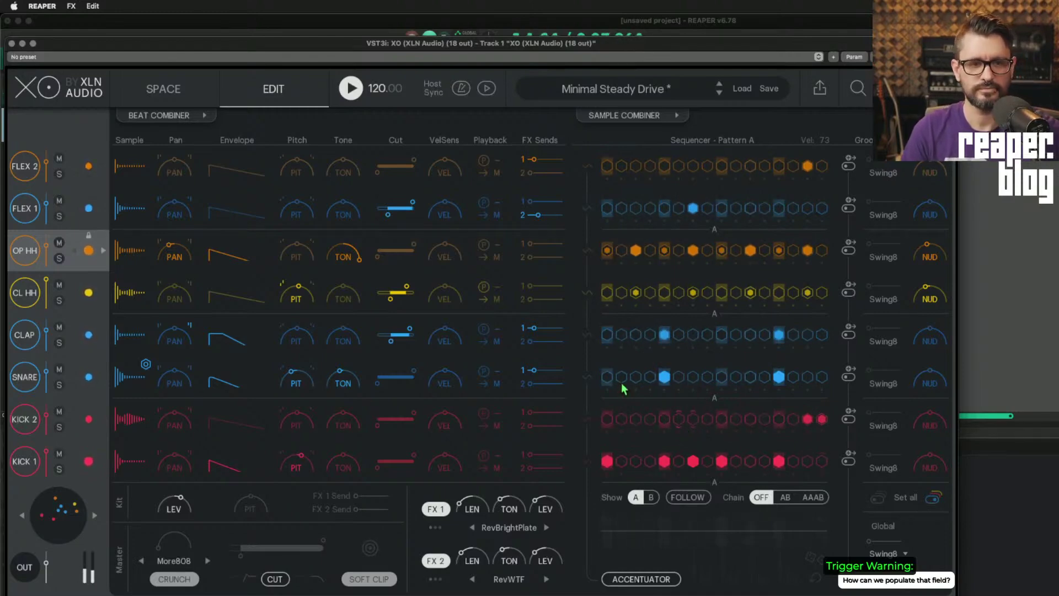
Recolour KICK 2 purple, audition the KICK 1 and SNARE pads, and play the pattern
click(102, 420)
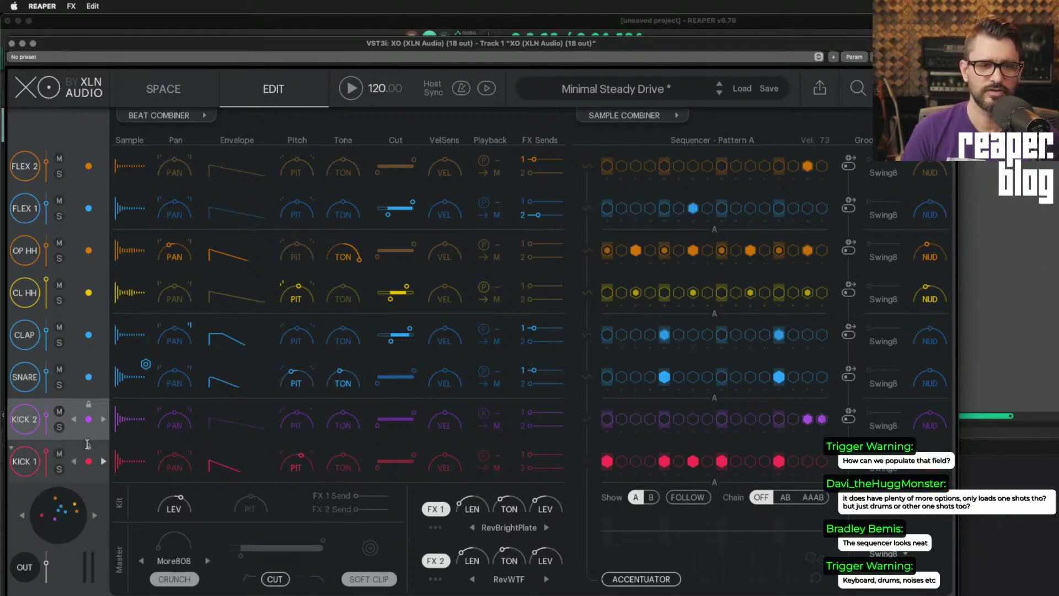
click(28, 462)
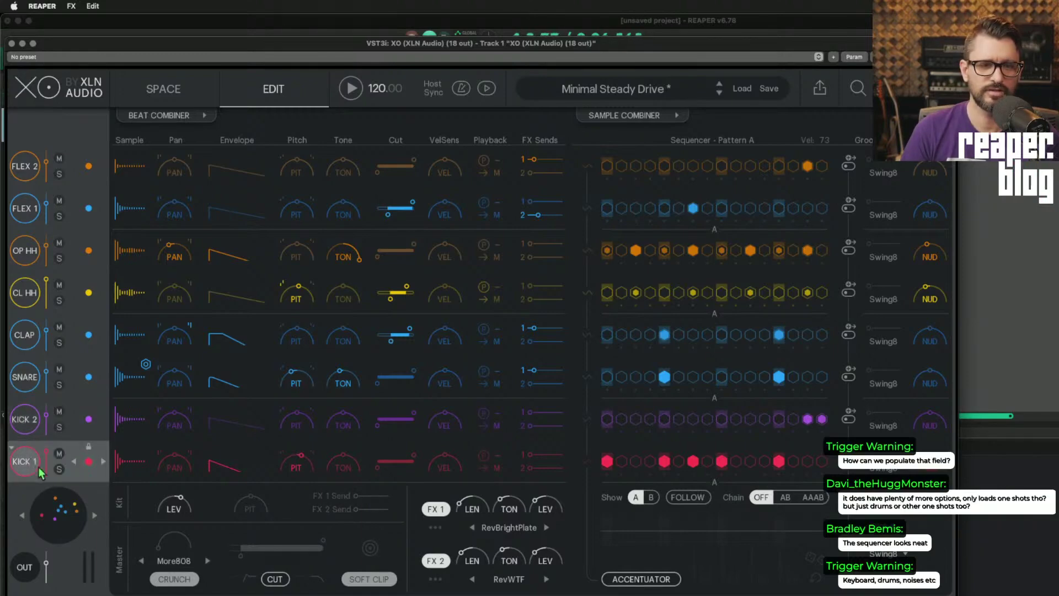
click(28, 377)
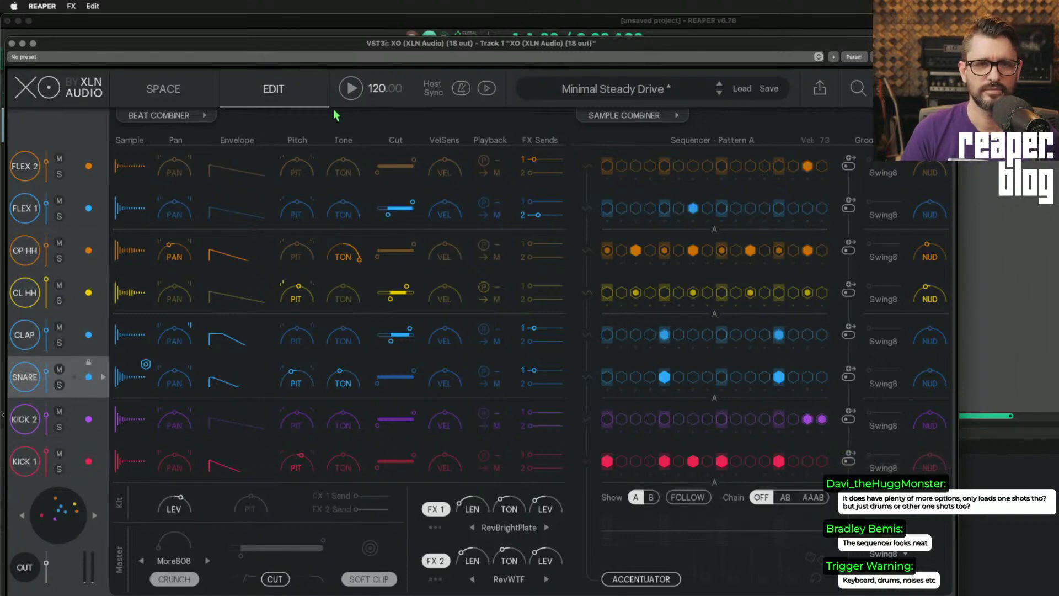
click(351, 88)
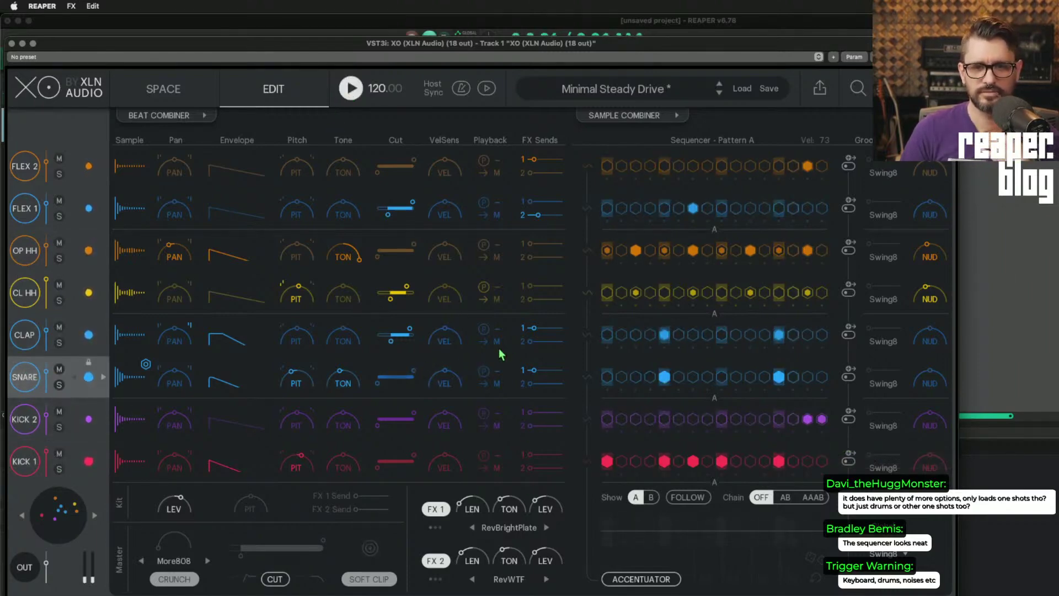
Send the snare 64% to FX 1 and about 89% to FX 2, using the 8th dotted delay
drag(534, 369, 555, 391)
click(546, 579)
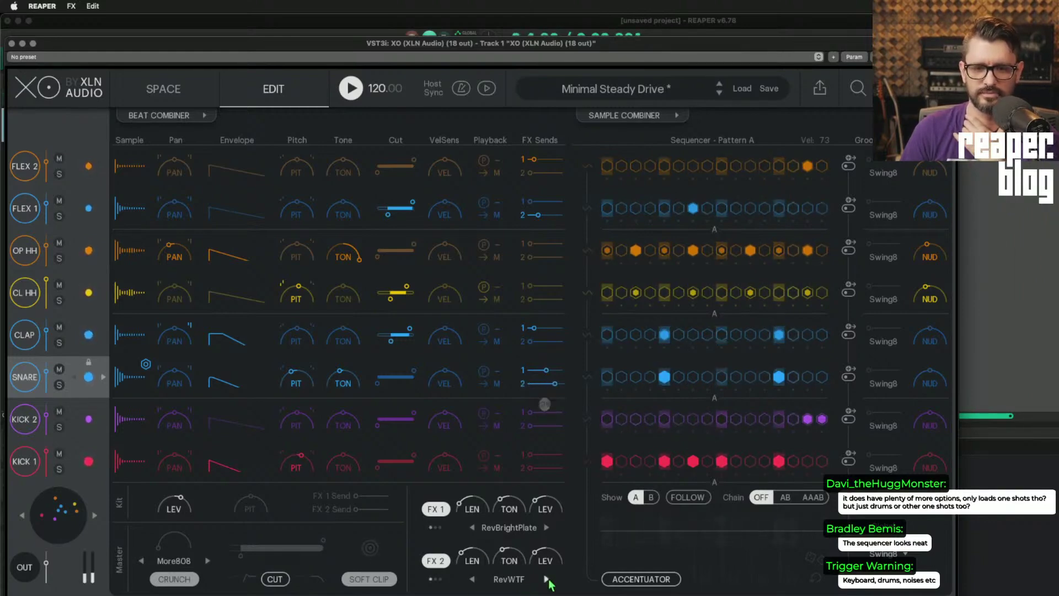
click(508, 580)
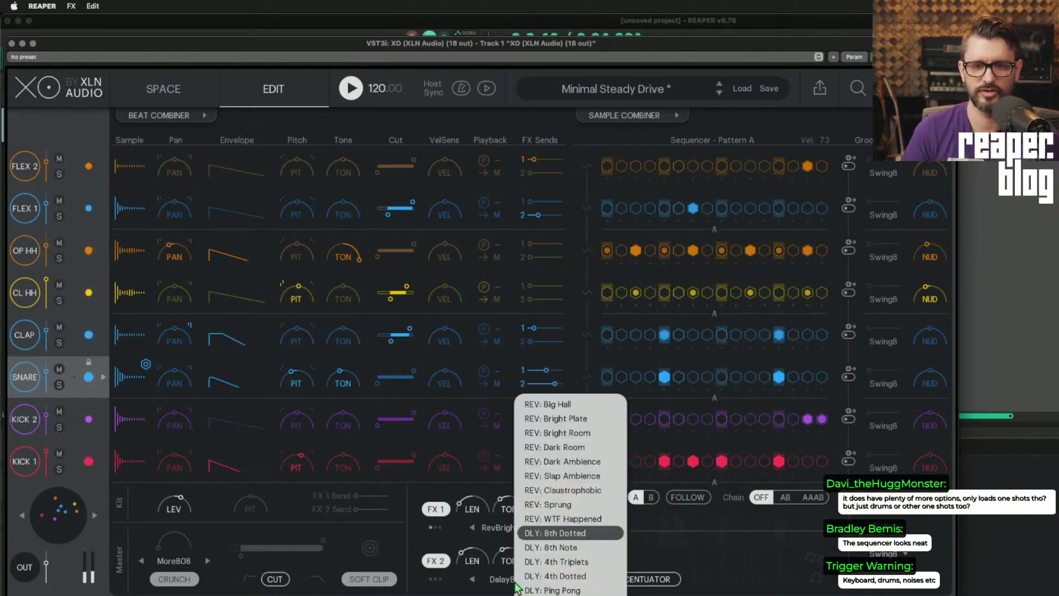
click(594, 505)
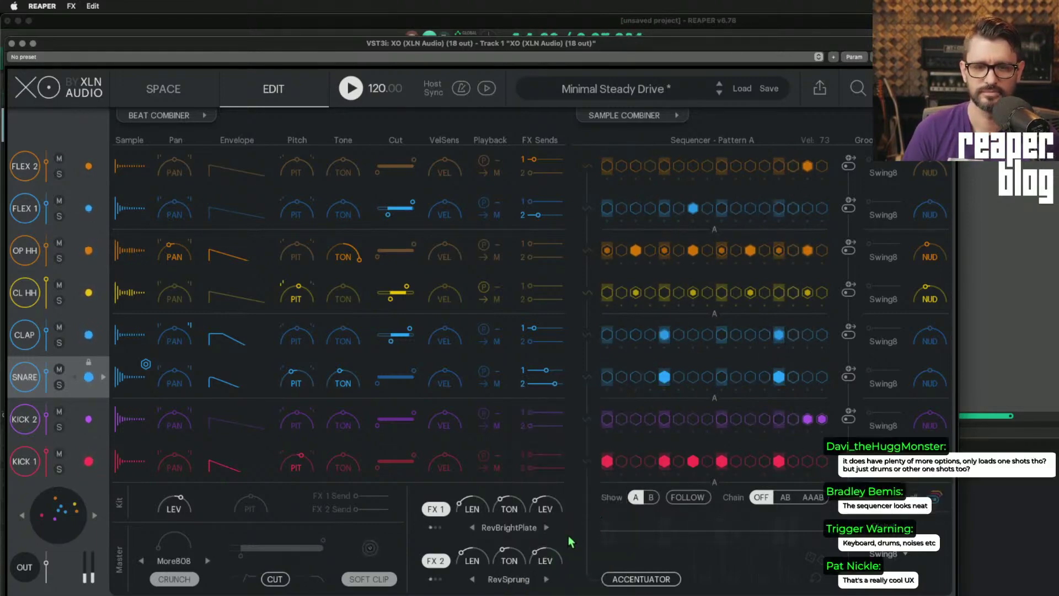
click(508, 579)
click(576, 535)
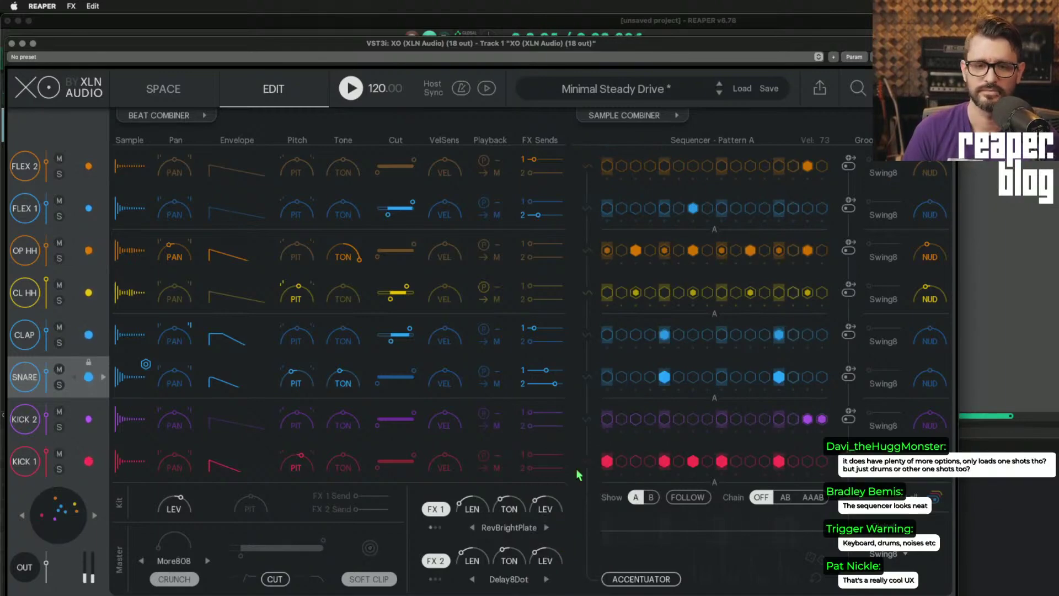
drag(554, 383, 557, 383)
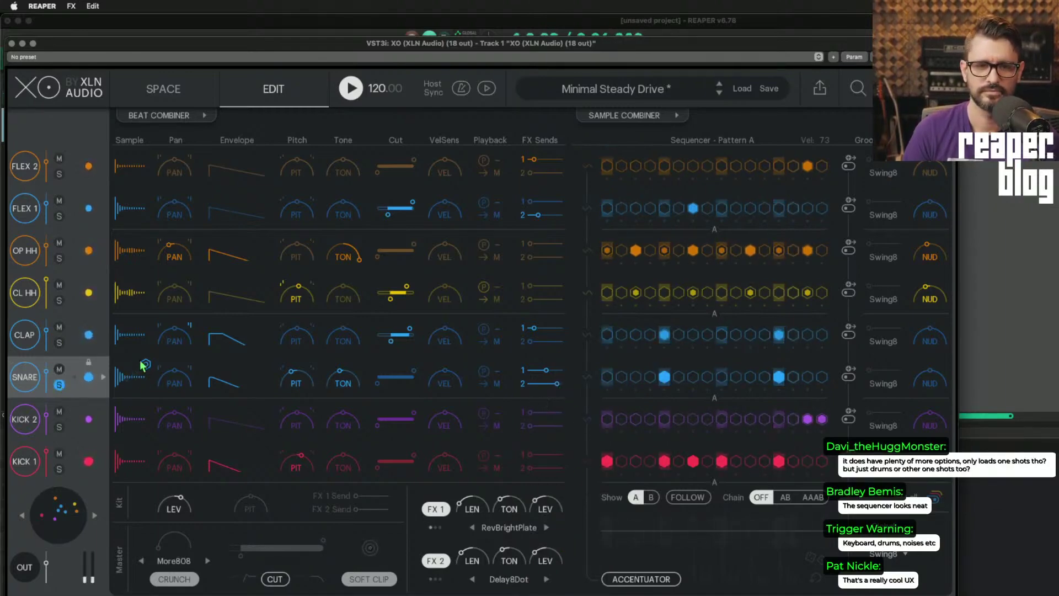
In the snare sample editor, set the start to the waveform beginning with 0 ms fade-in, Default stereo, then close it
click(135, 375)
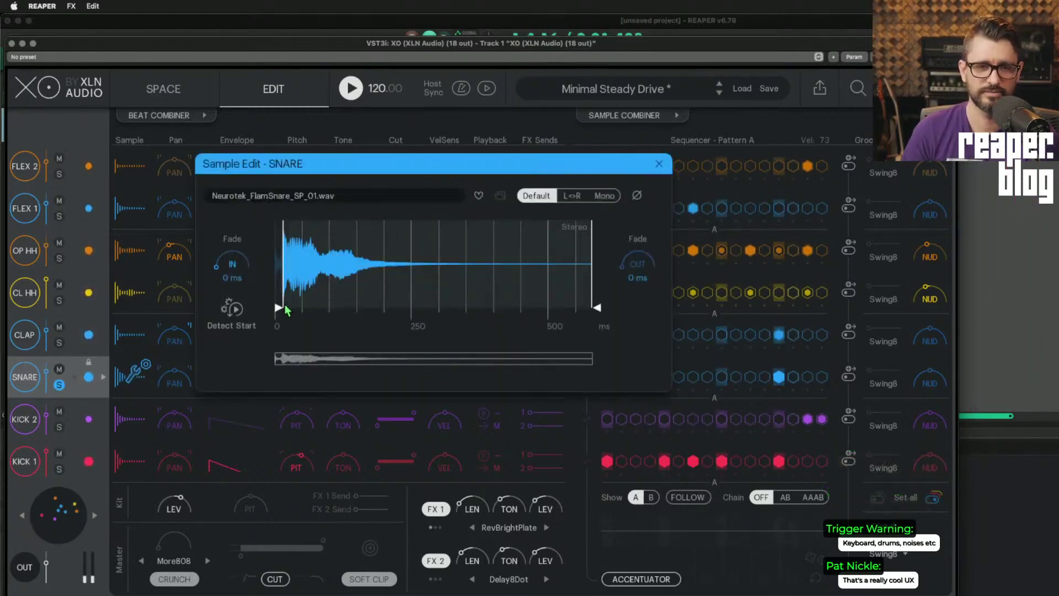
drag(283, 309, 246, 315)
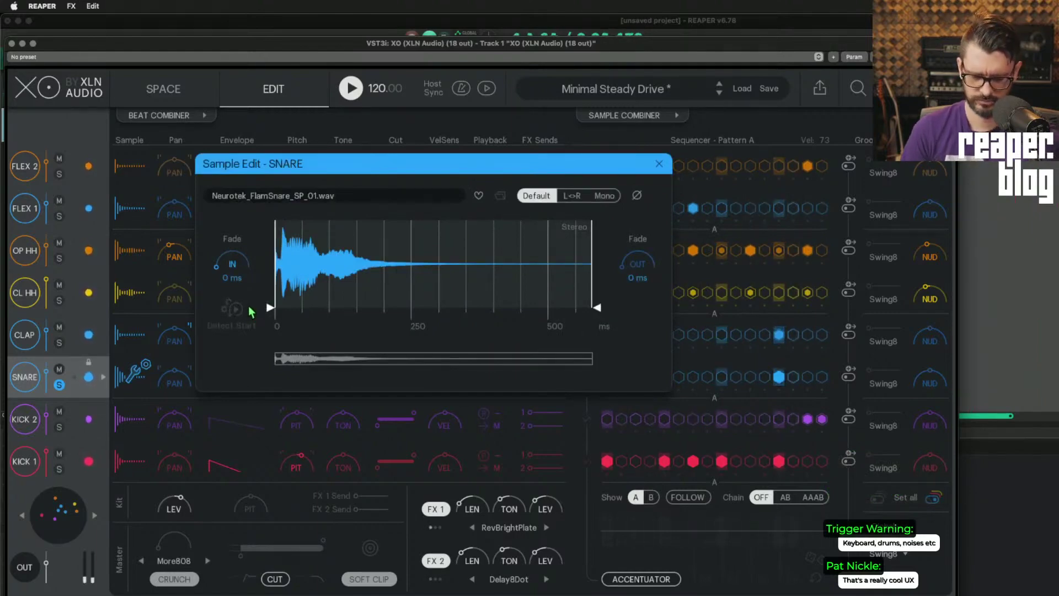
drag(269, 310, 282, 310)
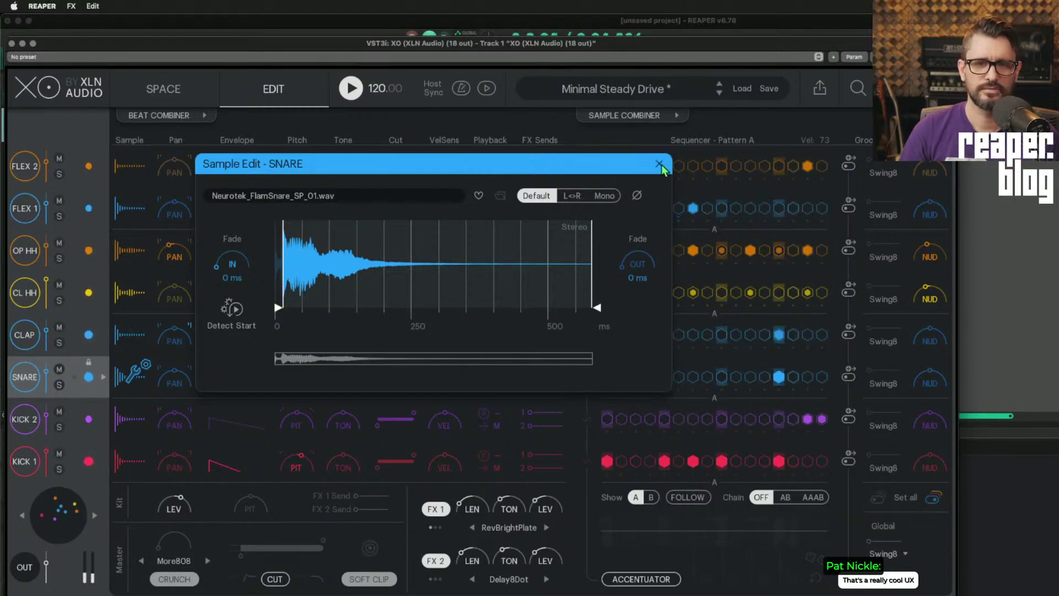
click(572, 197)
click(536, 196)
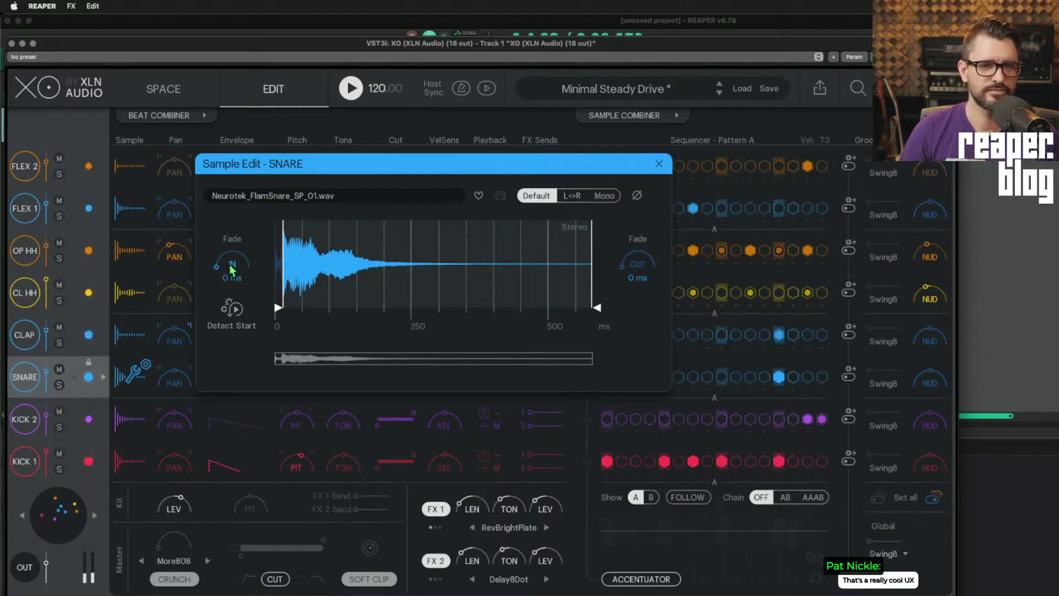
drag(231, 269, 235, 254)
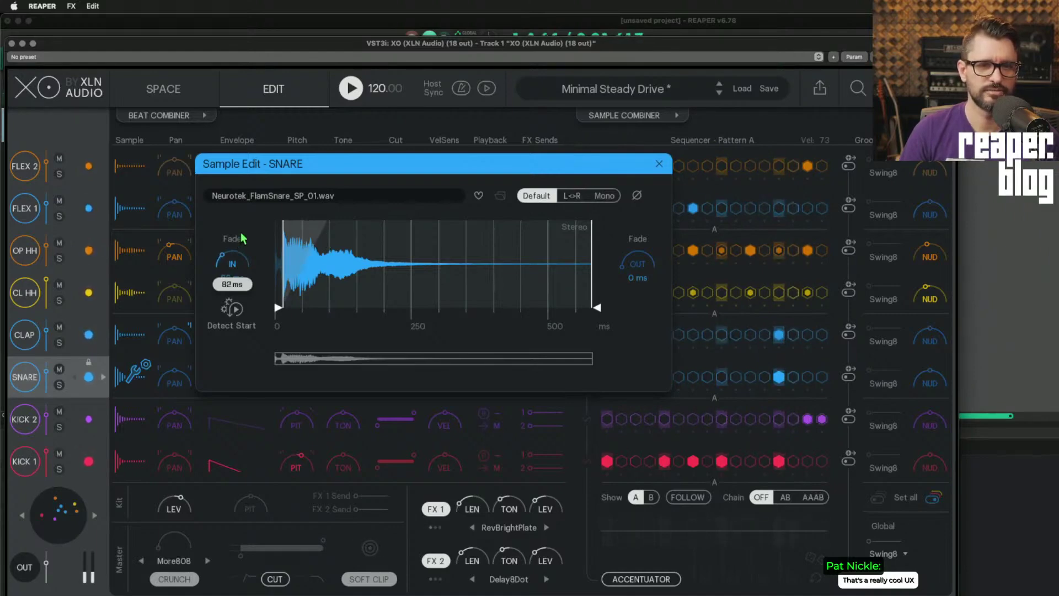
double_click(233, 262)
click(233, 309)
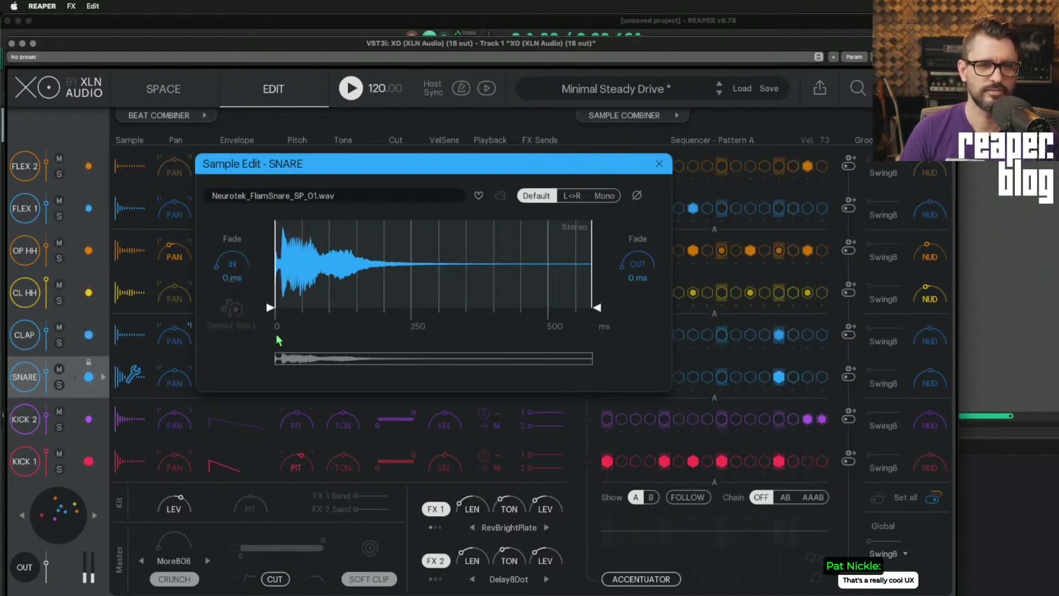
click(660, 164)
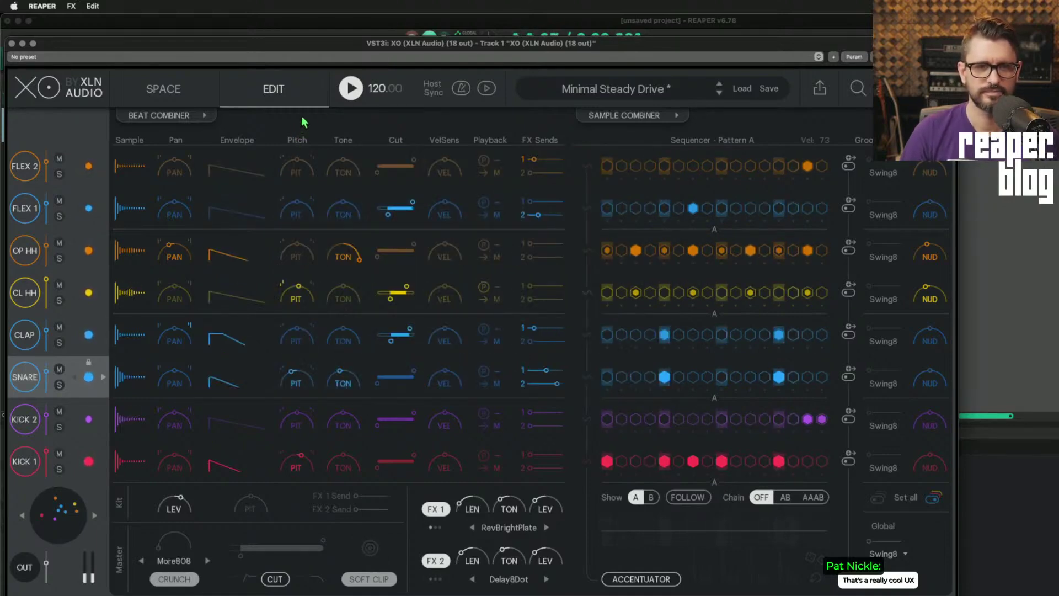
In the Beat Combiner, try Empty and the three Basic patterns, then apply the second Extracted pattern to all rows
click(176, 117)
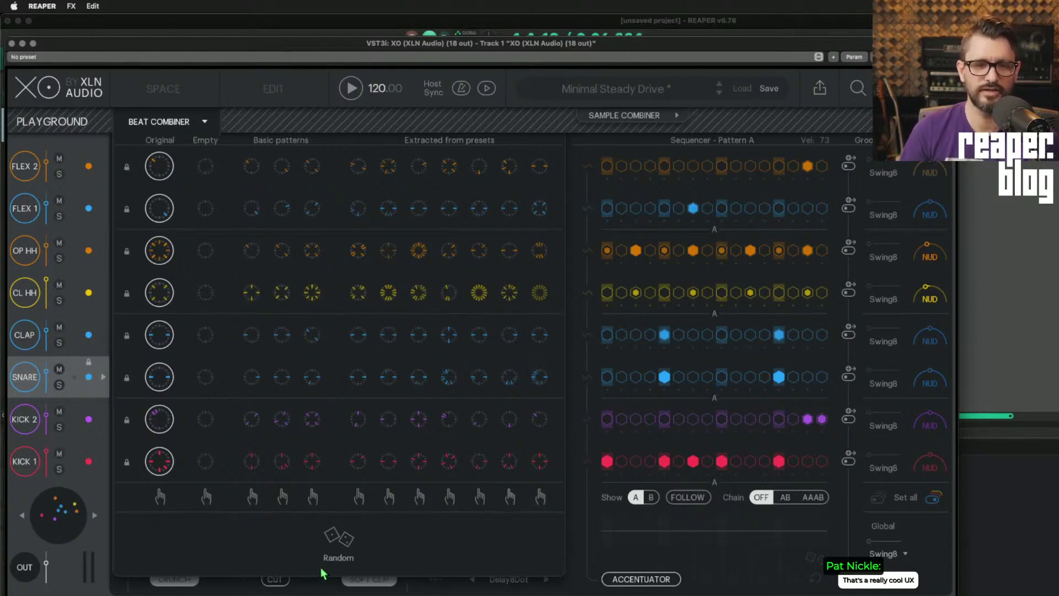
click(206, 497)
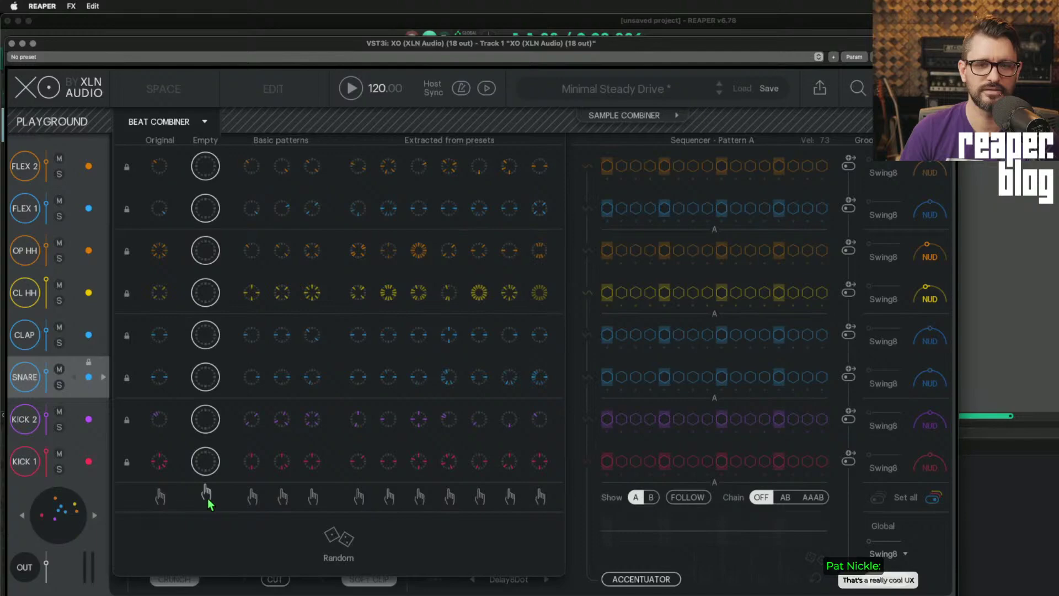
click(256, 499)
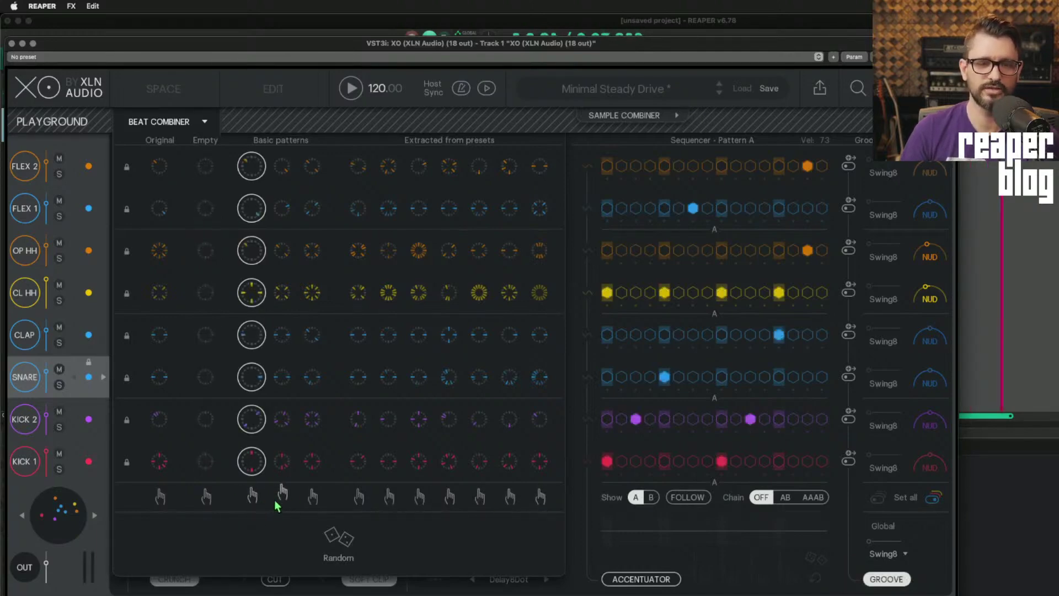
click(280, 496)
click(312, 496)
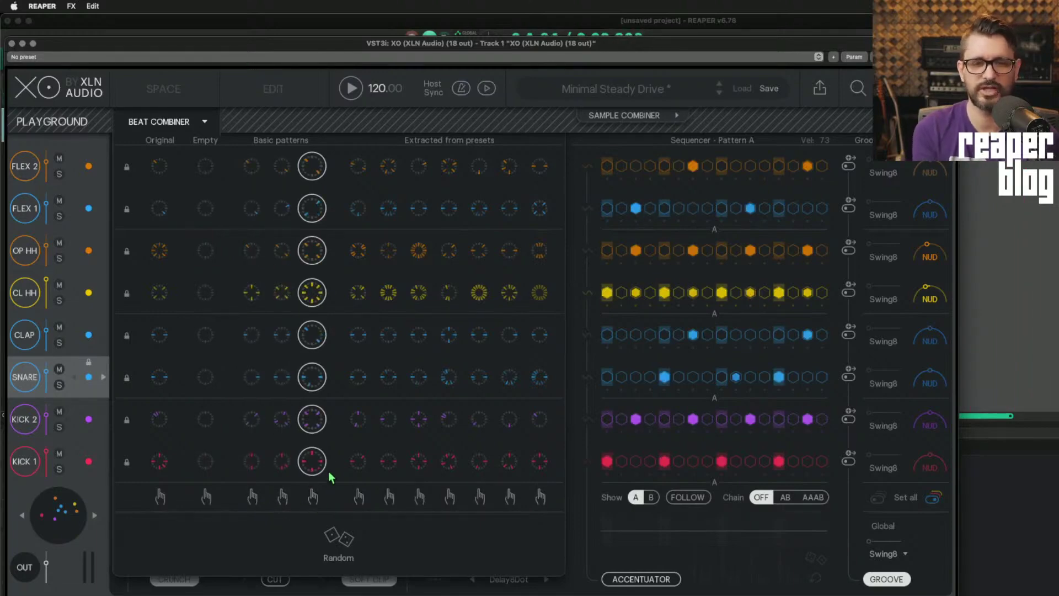
click(355, 89)
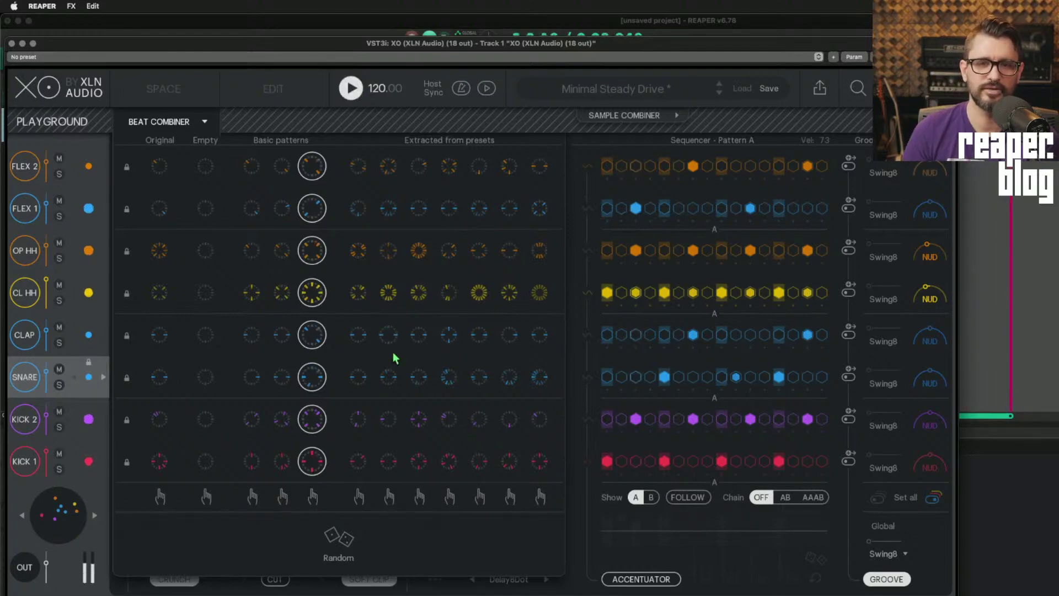
click(391, 495)
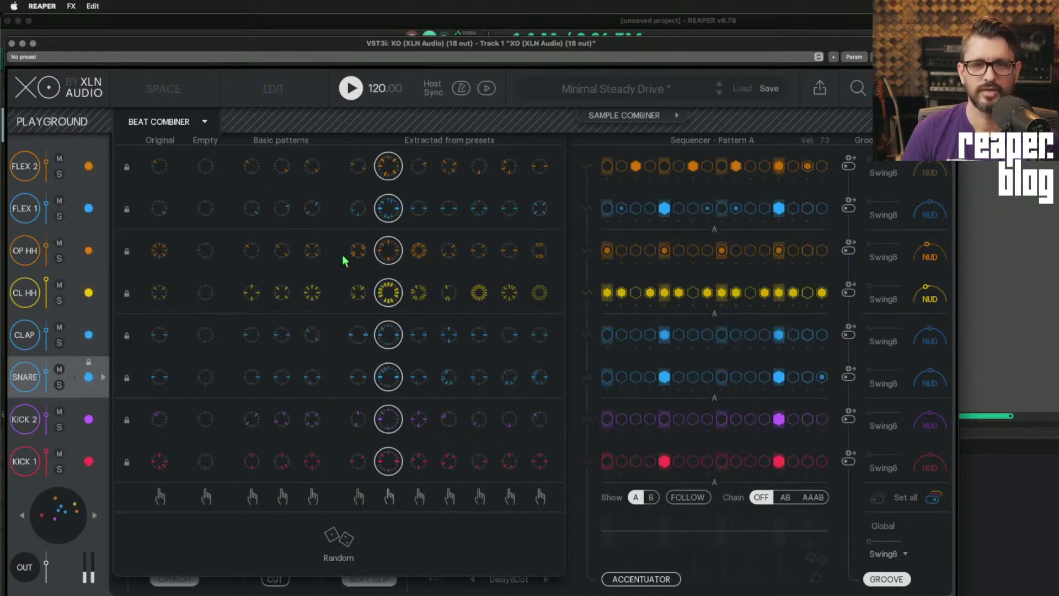
Mix patterns per row: extracted for KICK 1, FLEX 1 and SNARE; basic for FLEX 2 and CL HH
click(255, 377)
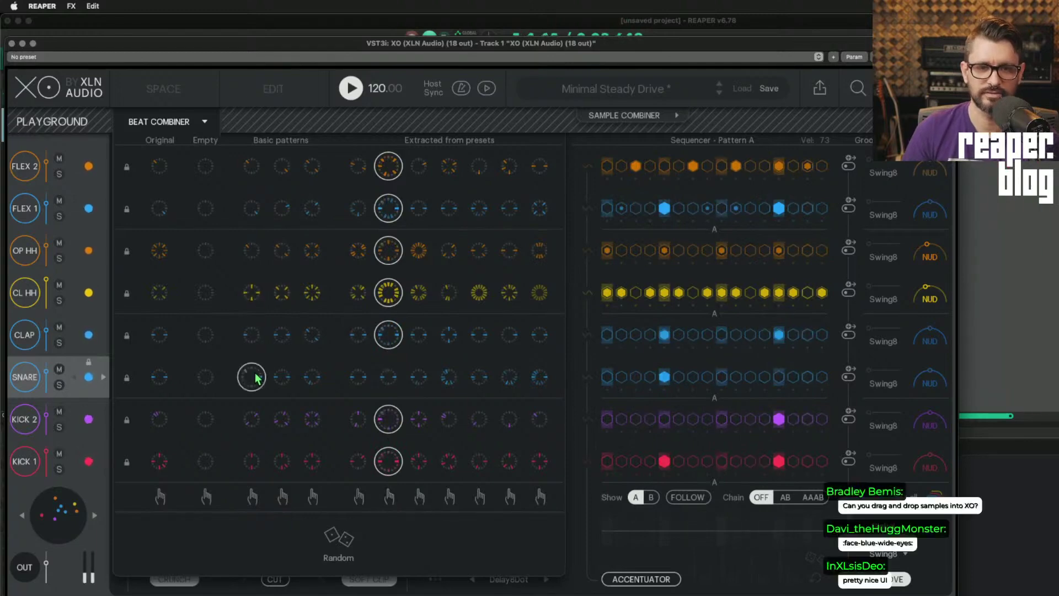
click(280, 462)
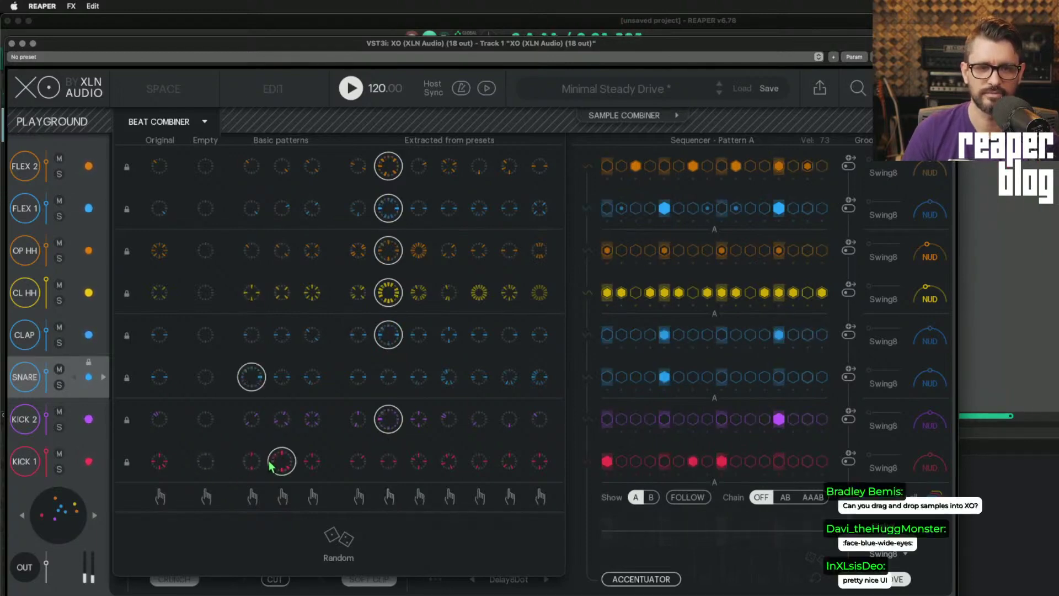
click(160, 462)
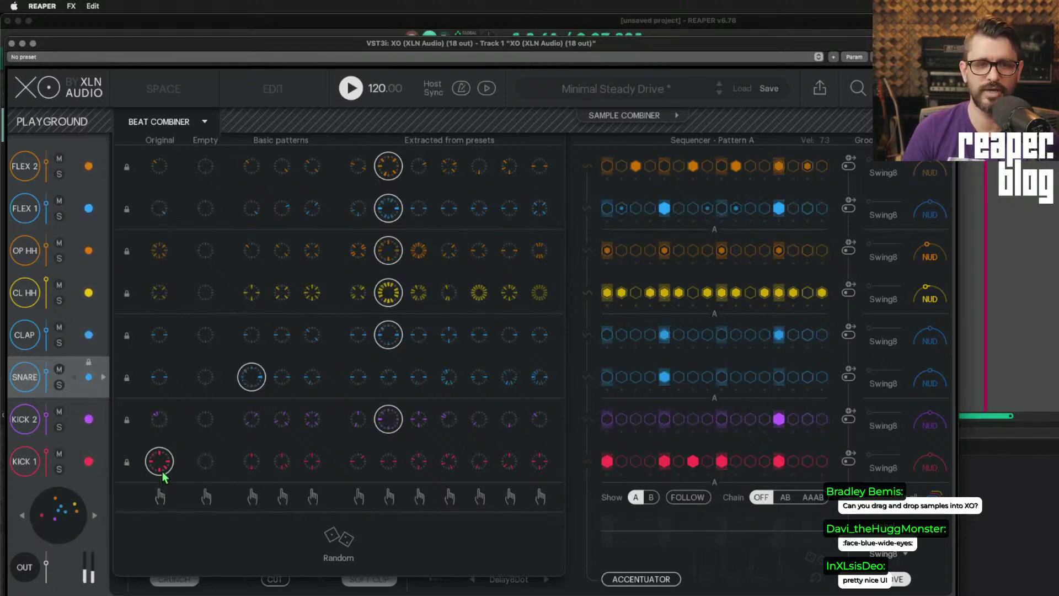
click(506, 463)
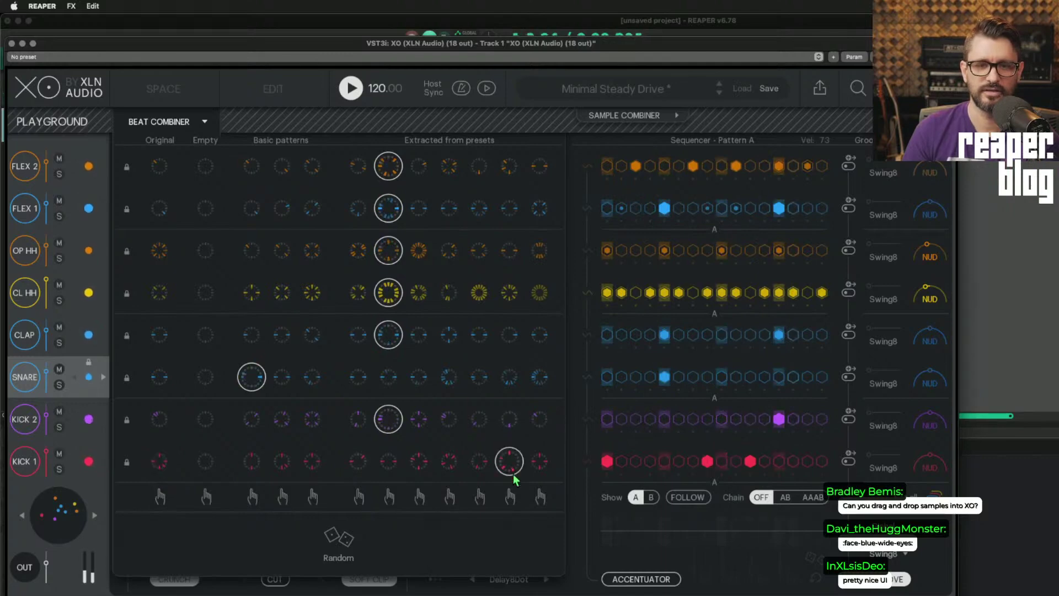
click(538, 465)
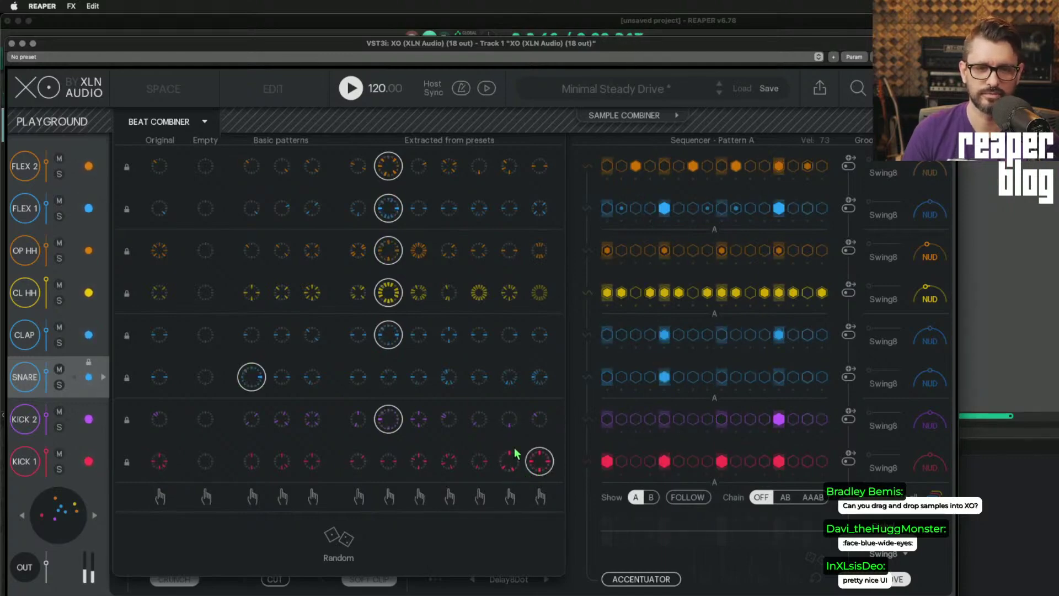
click(538, 208)
click(286, 171)
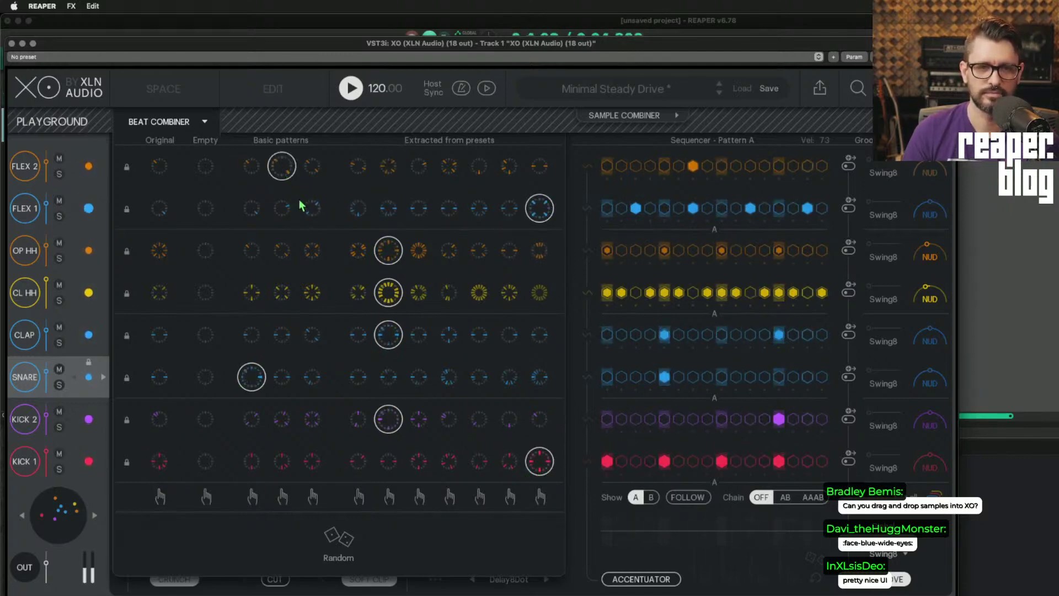
click(314, 293)
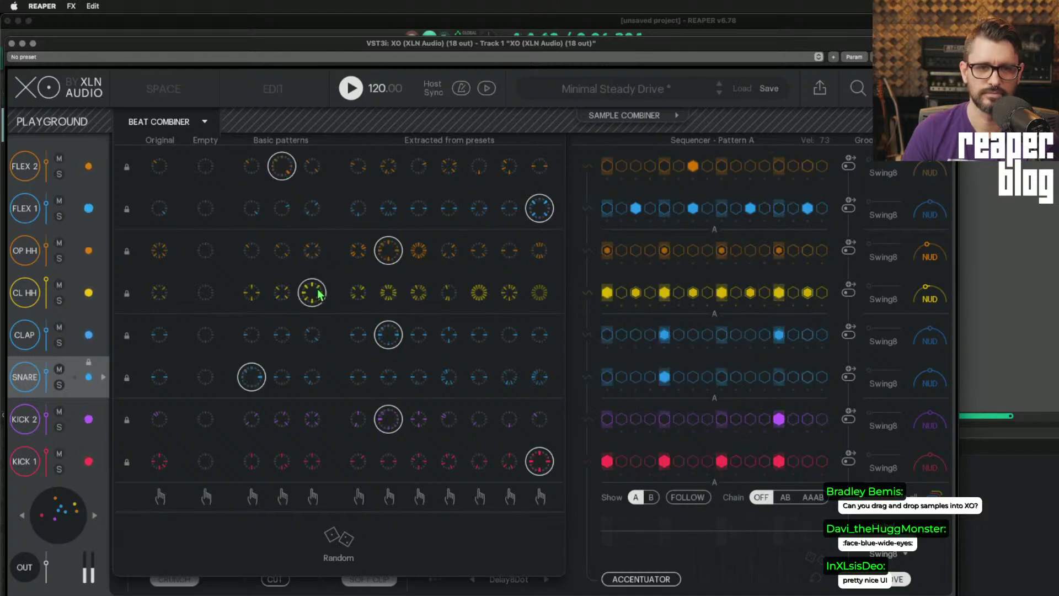
click(502, 385)
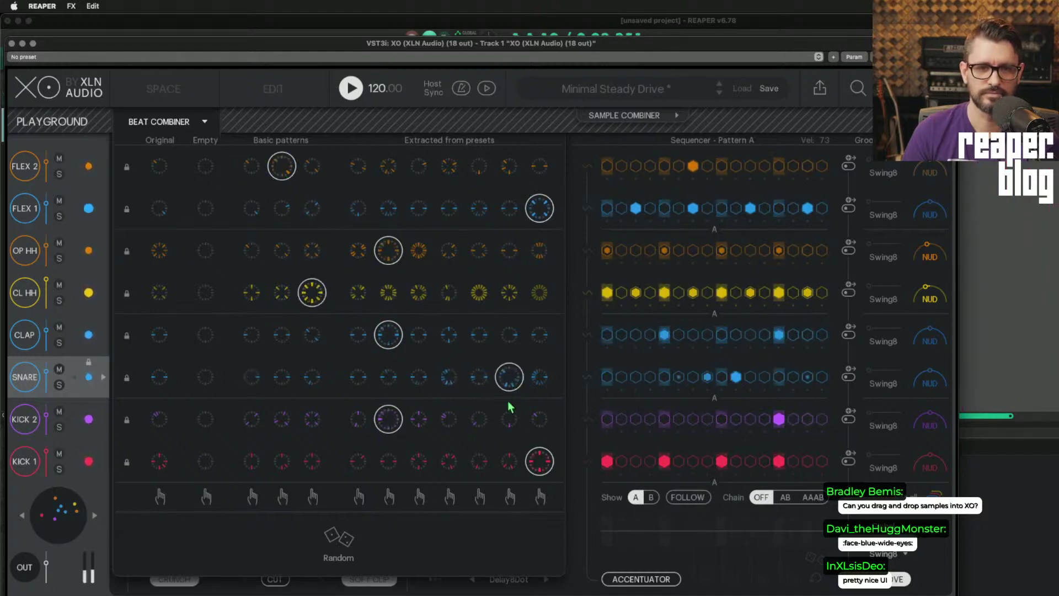
Randomize every drum row's pattern twice and collapse the Beat Combiner
click(338, 540)
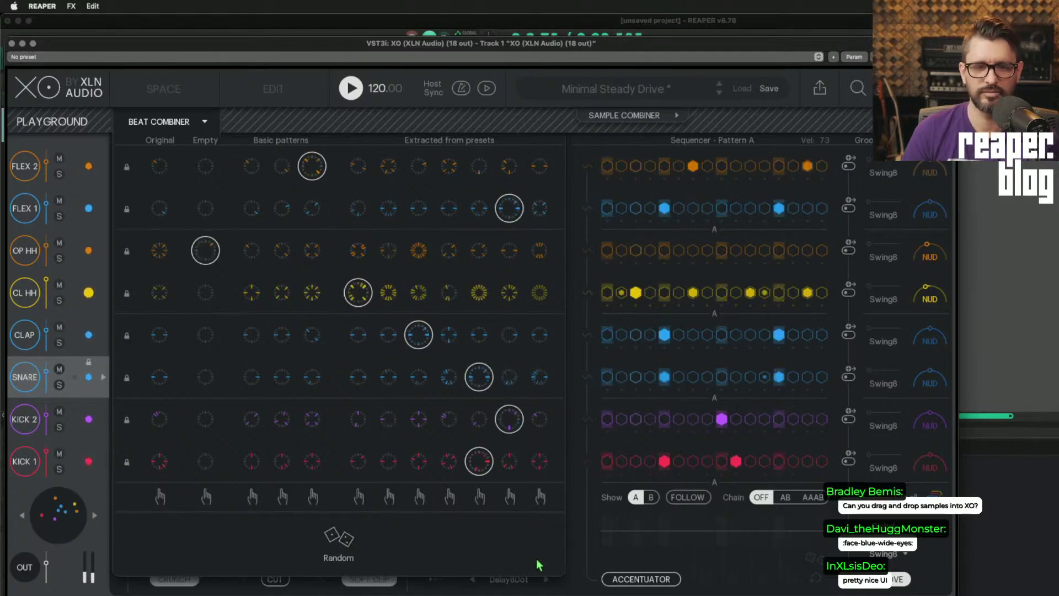
click(339, 544)
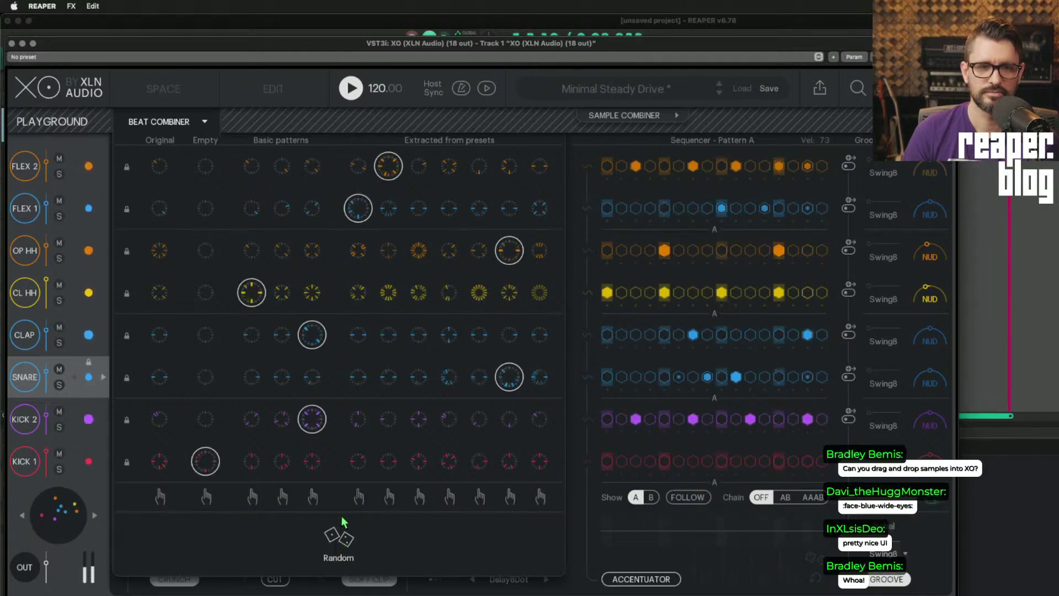
click(204, 122)
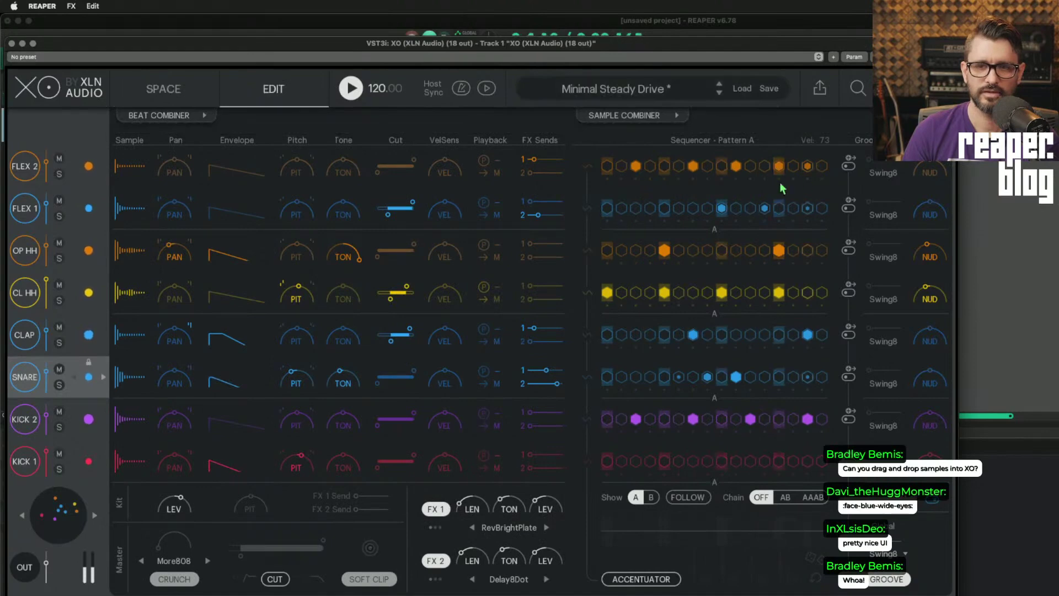
Stop playback and export the beat as MIDI onto track 1 at 6.1.00, then close the export options
click(819, 90)
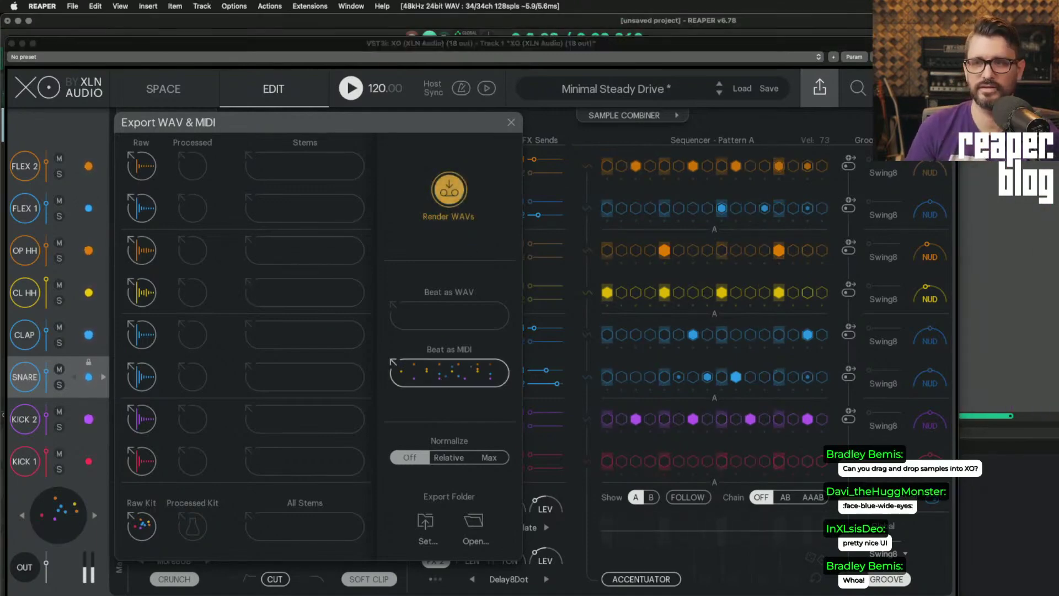
click(351, 88)
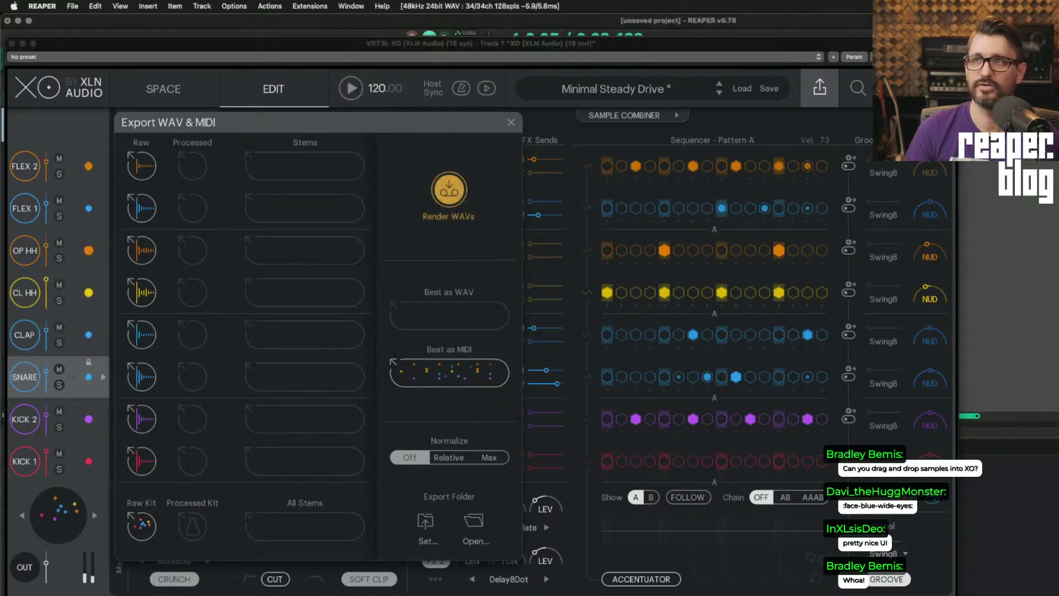
drag(818, 72, 418, 105)
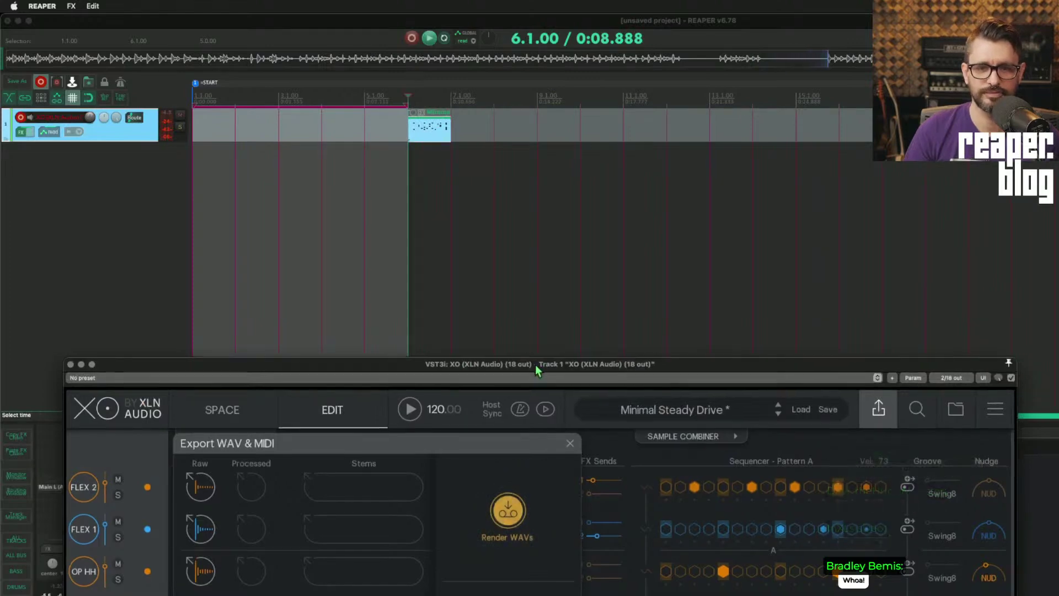
drag(535, 365, 633, 191)
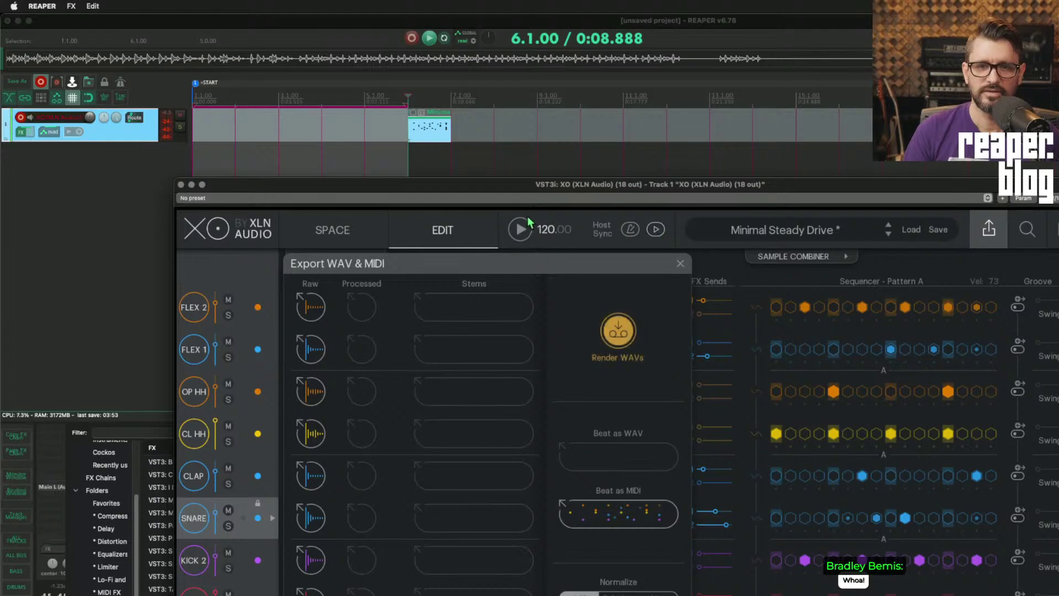
click(682, 261)
drag(754, 186, 710, 92)
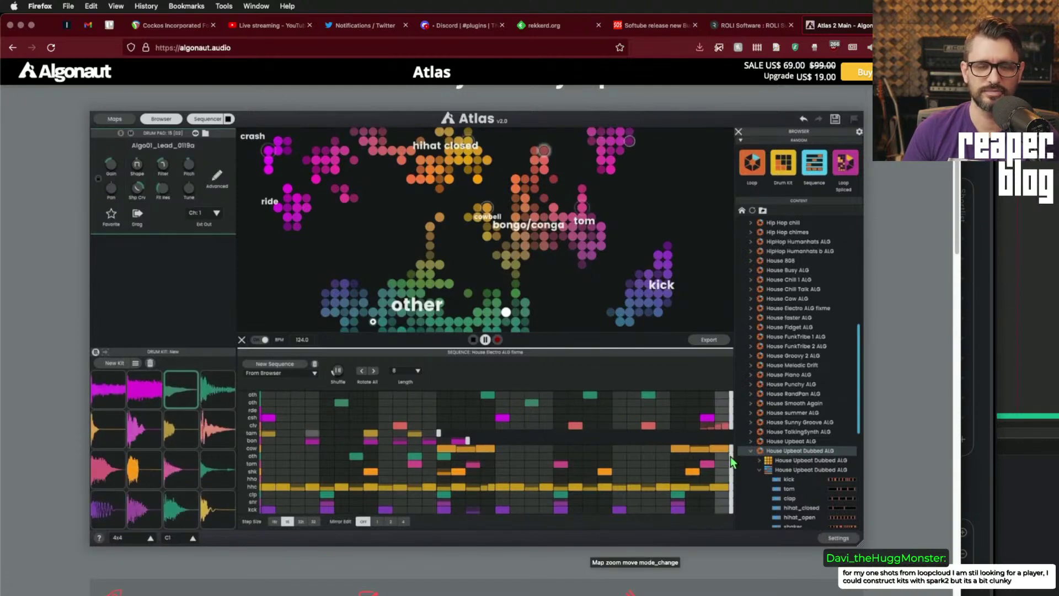
Back in REAPER's XO, expand and then collapse the Beat Combiner pattern grid
key(super+Tab)
click(294, 98)
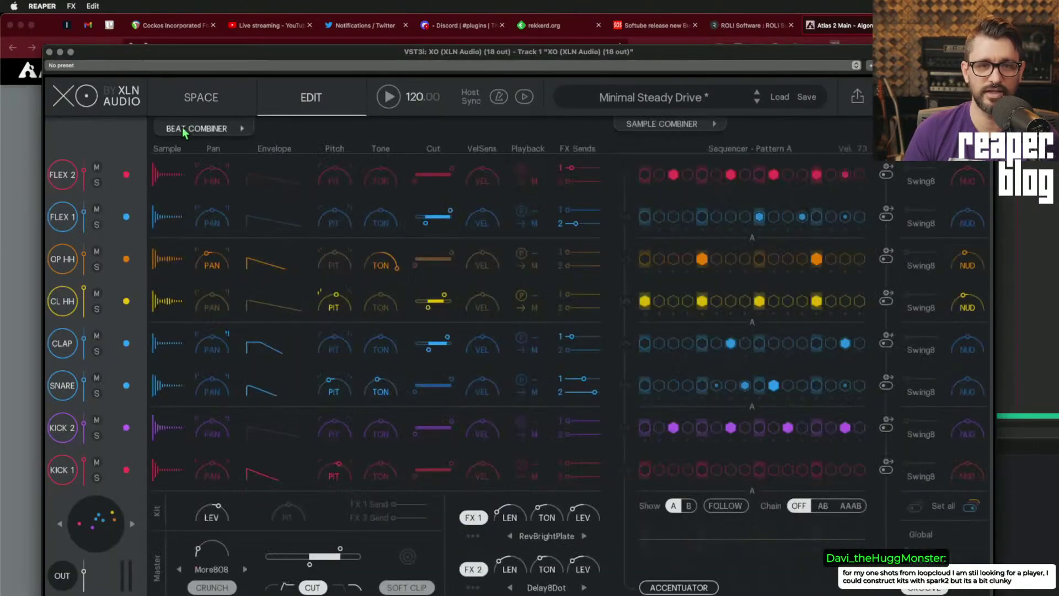
click(241, 124)
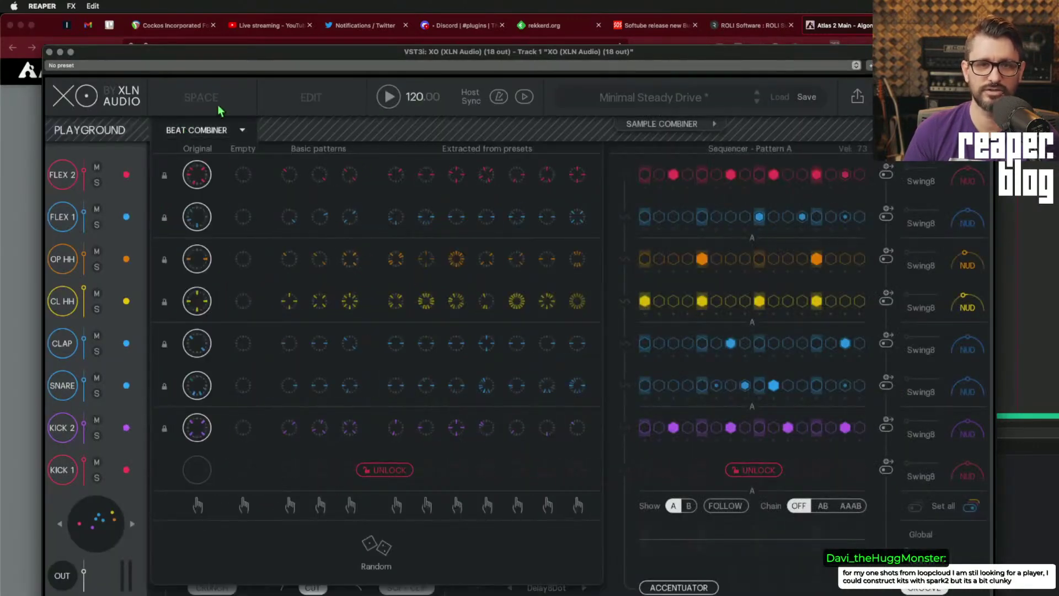
click(203, 133)
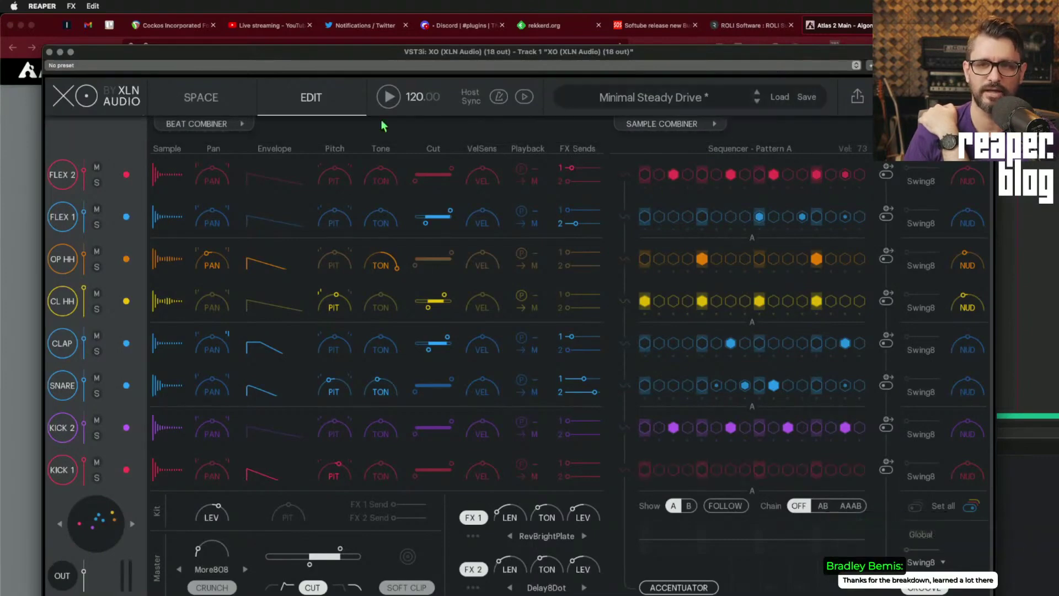
Position the XO window over Firefox's Atlas page, select KICK 1, then bring up Finder
key(super+Tab)
drag(1042, 118, 386, 66)
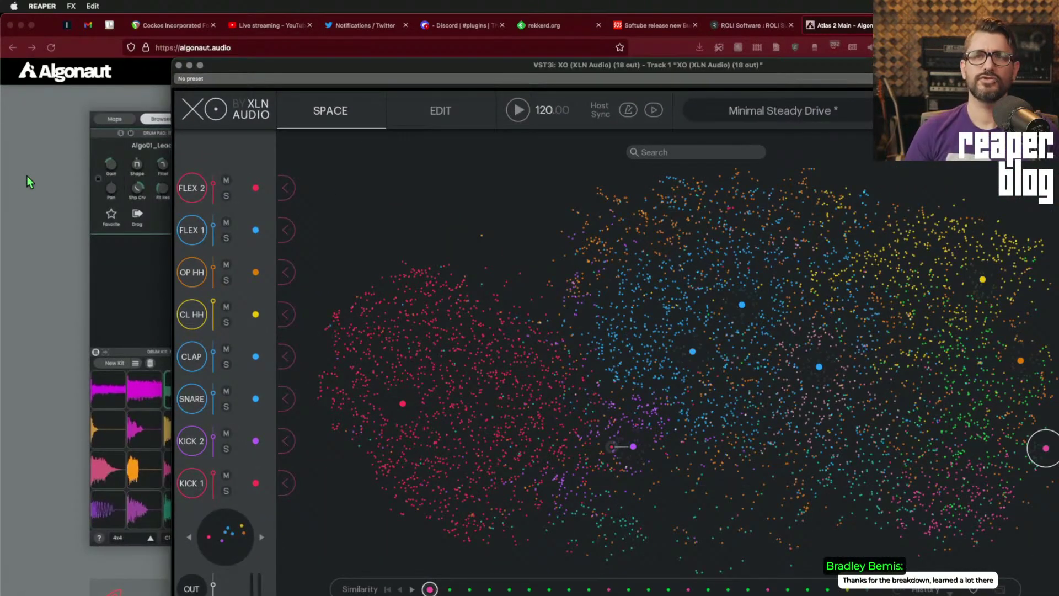
drag(448, 68, 310, 64)
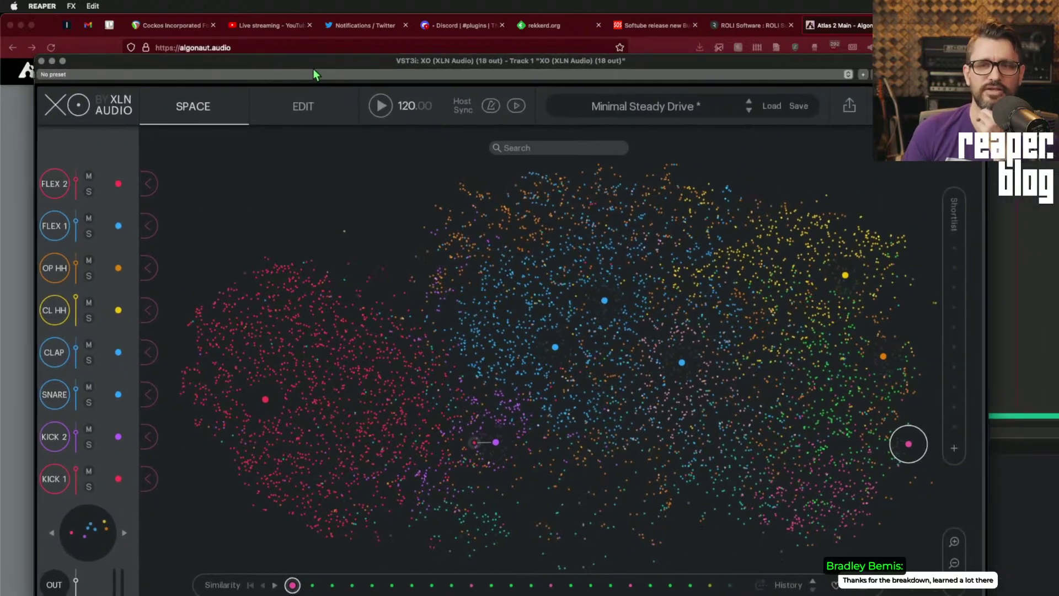
click(54, 463)
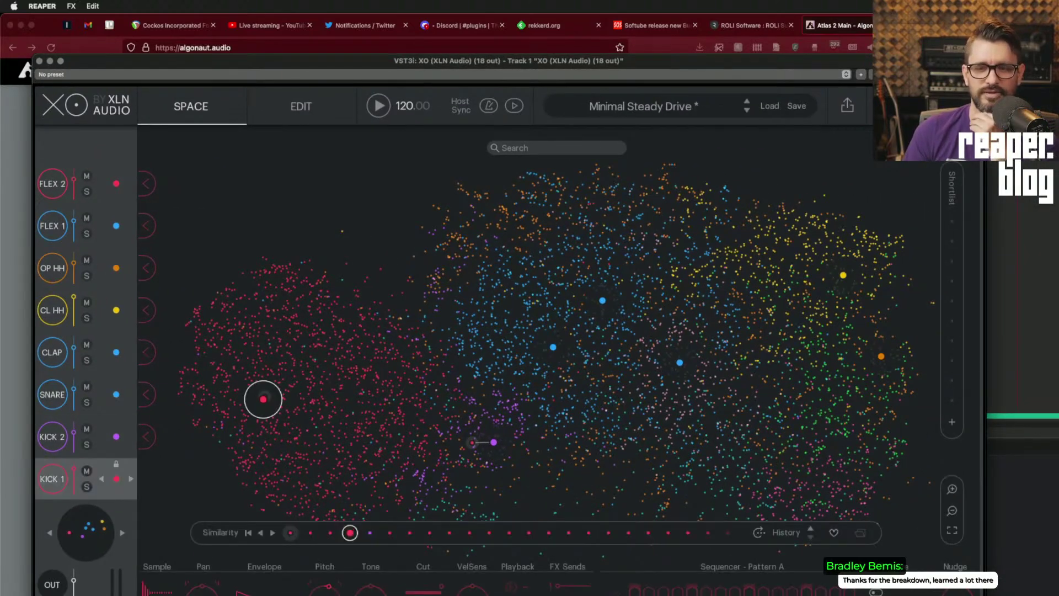
key(super+Tab)
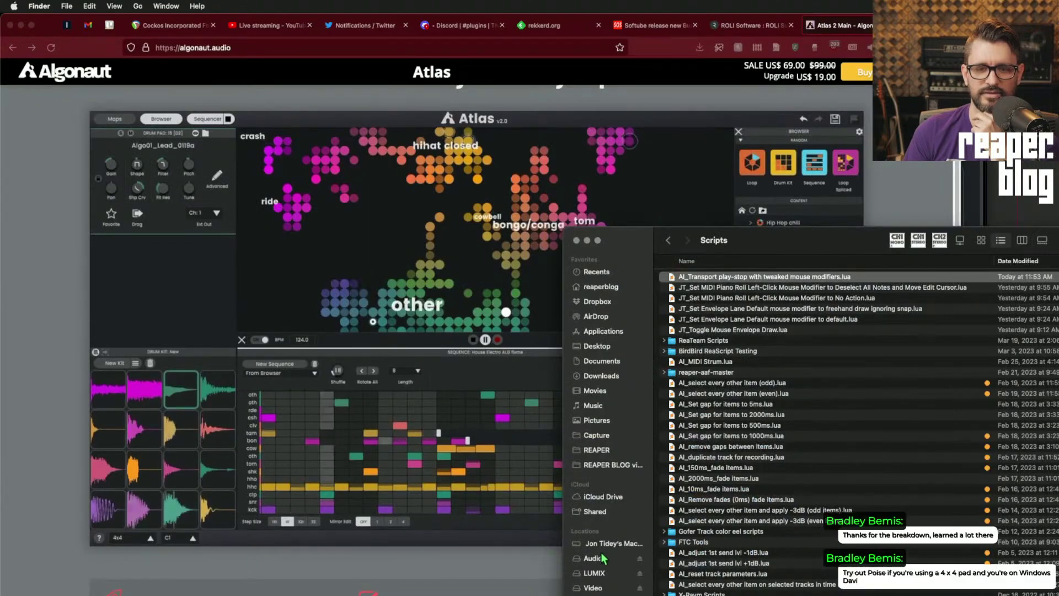
Drop a WAV file onto XO's Space view and dismiss the 'File drop not supported' notice
drag(916, 177, 505, 339)
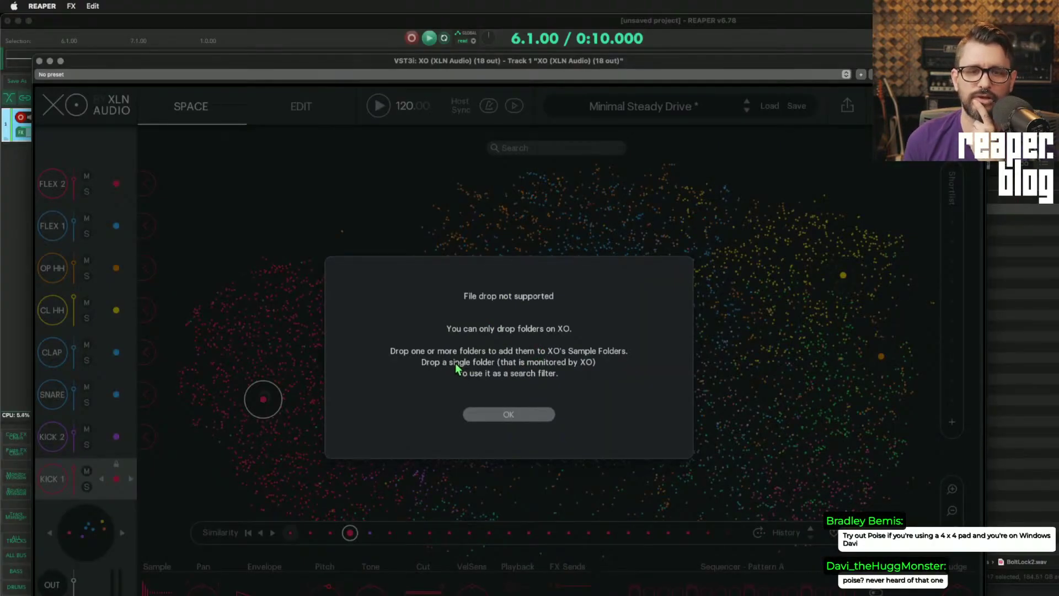
click(504, 417)
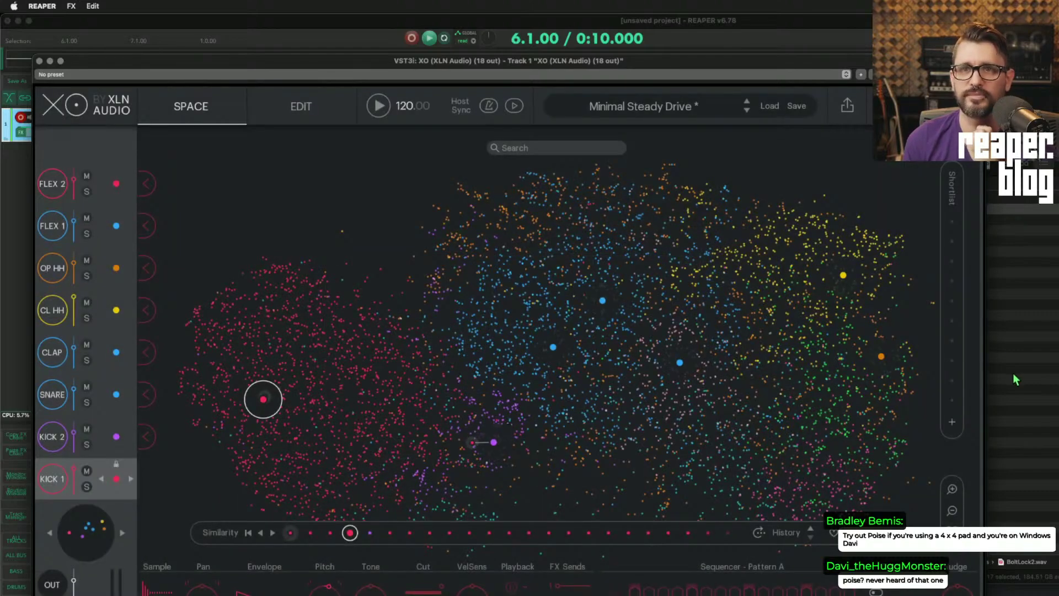
click(1016, 379)
key(super+Tab)
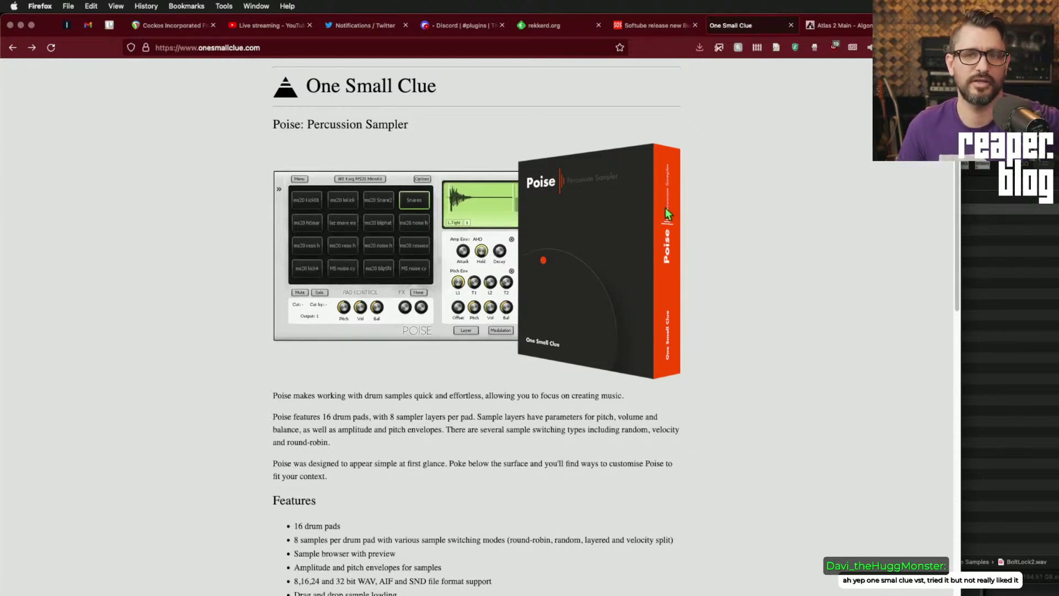
Open and close the Atlas 2 tab in Firefox, returning to XO's Space sample map
click(833, 21)
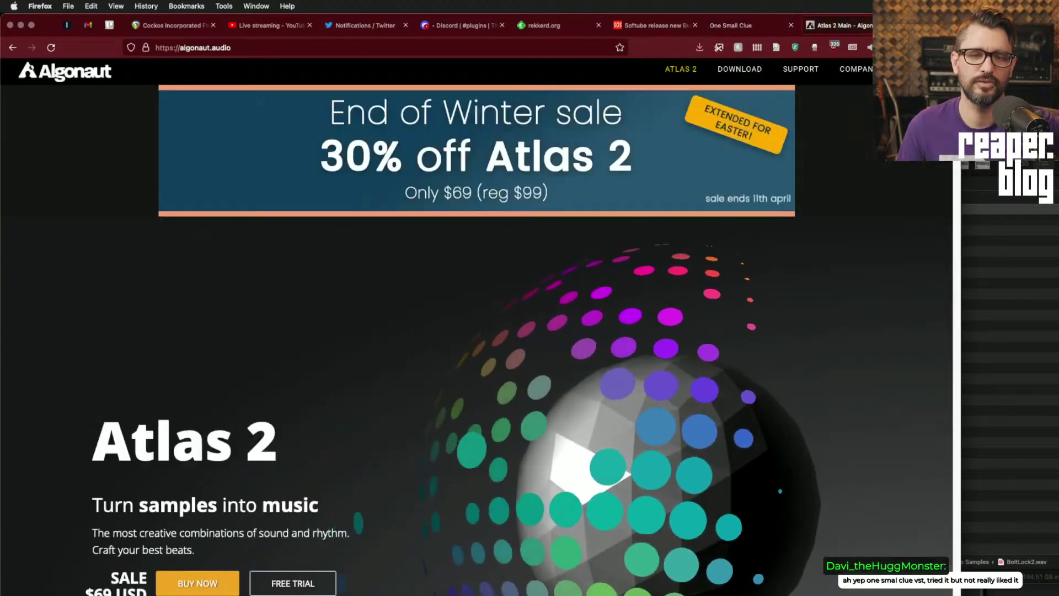
key(super+w)
key(super+Tab)
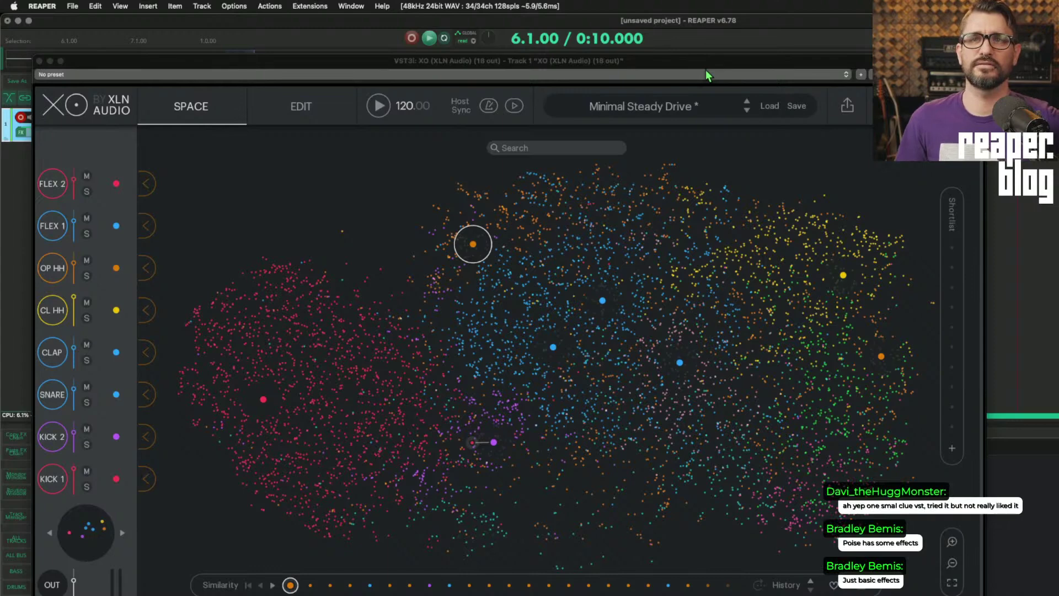
Move the XO window lower and right so REAPER's track and toolbar show above it
drag(478, 63, 538, 93)
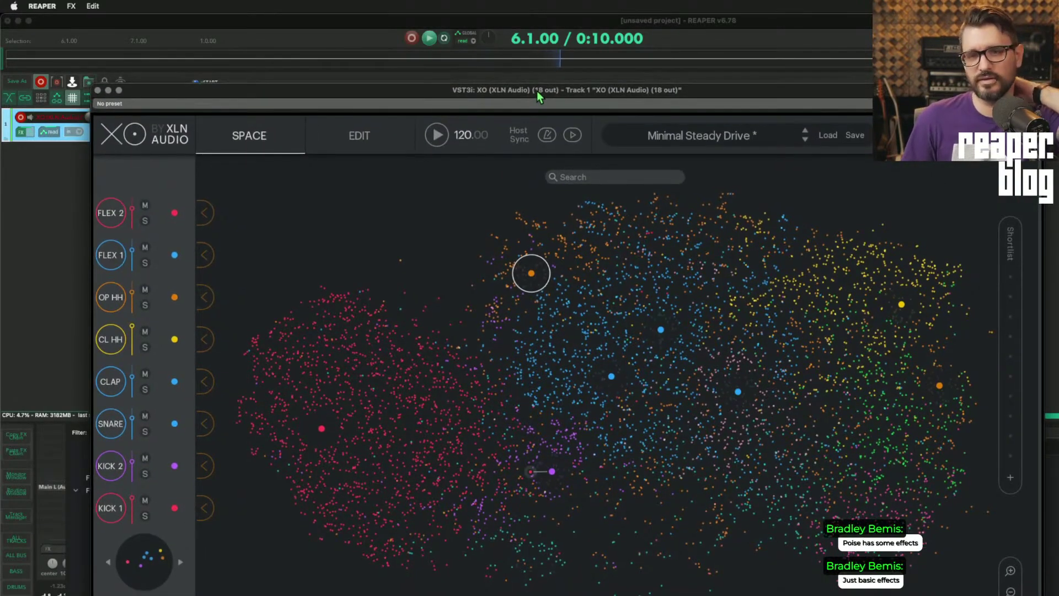